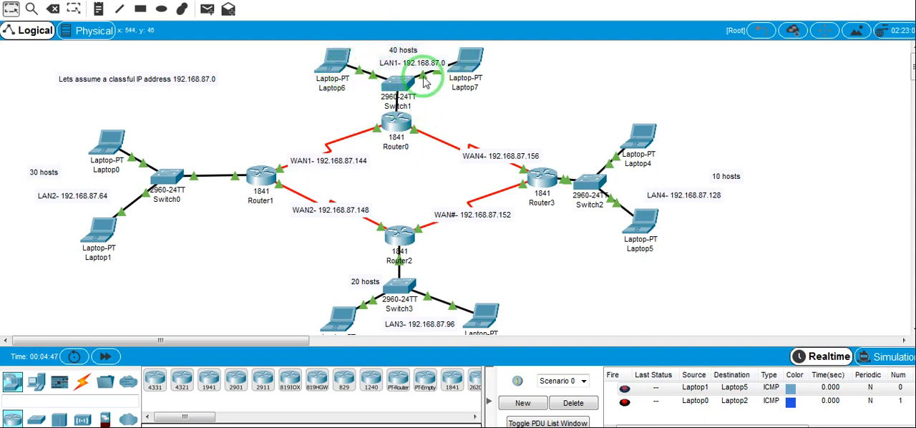
Examine Laptop6's static IP configuration on FastEthernet0: IPv4 address, subnet mask and default gateway, keeping the LAN1 topology in view
left_click(336, 70)
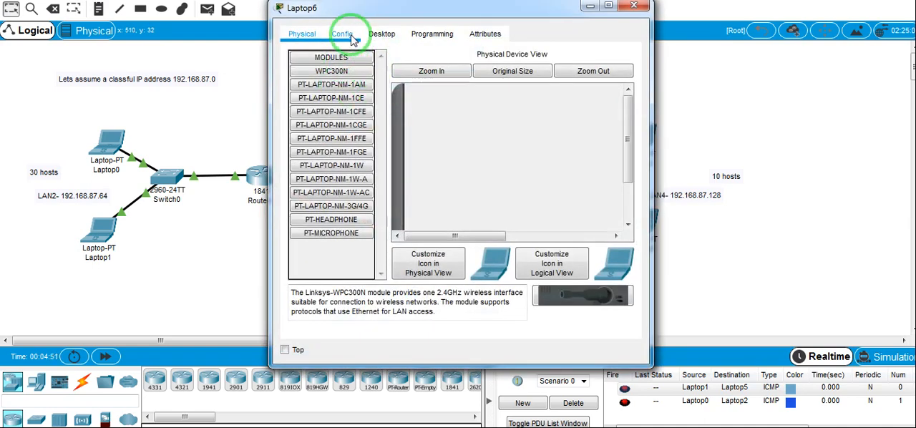
left_click(383, 34)
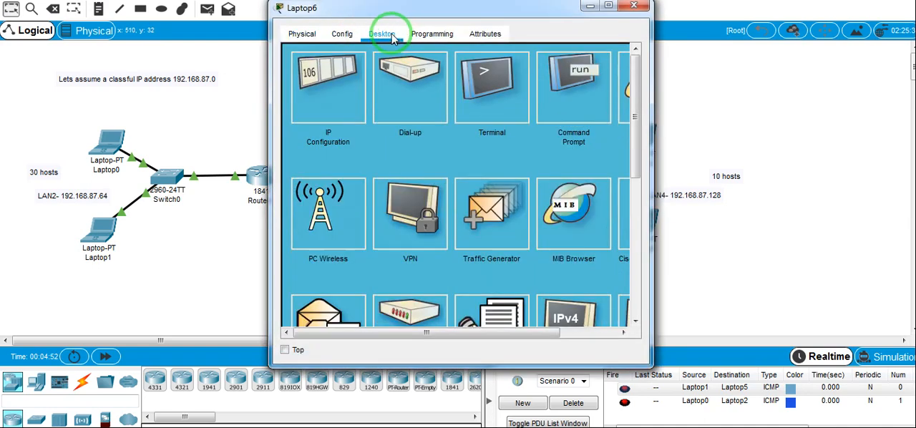
left_click(346, 99)
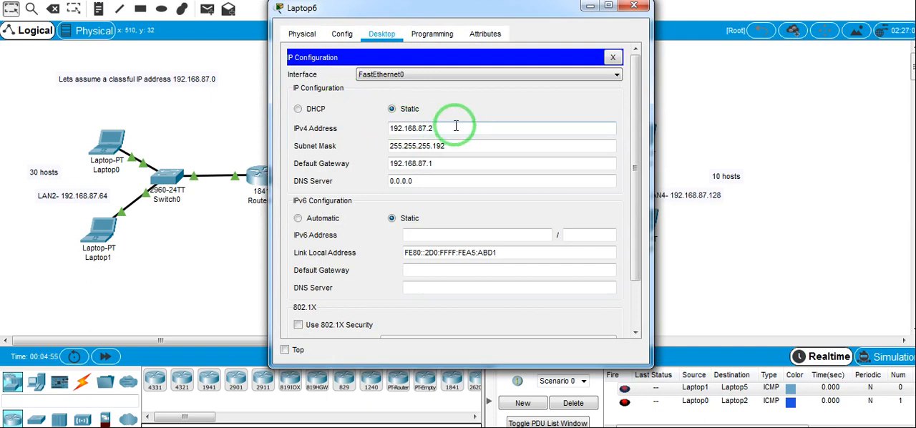
left_click_drag(432, 13, 419, 149)
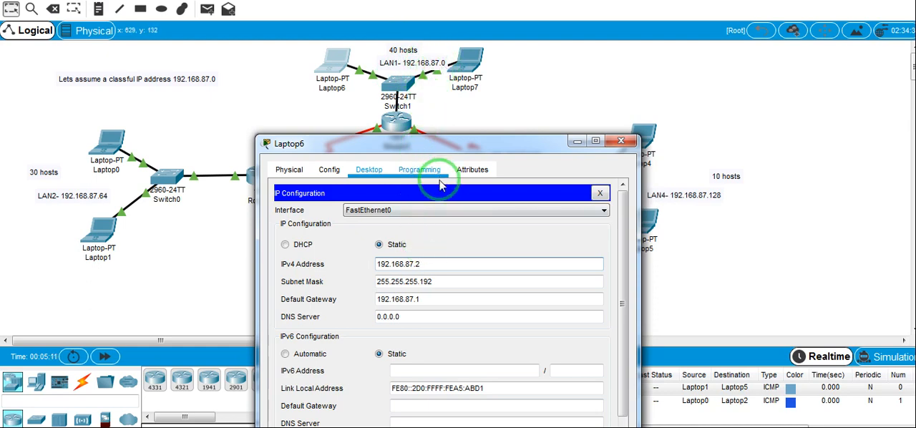
left_click(398, 264)
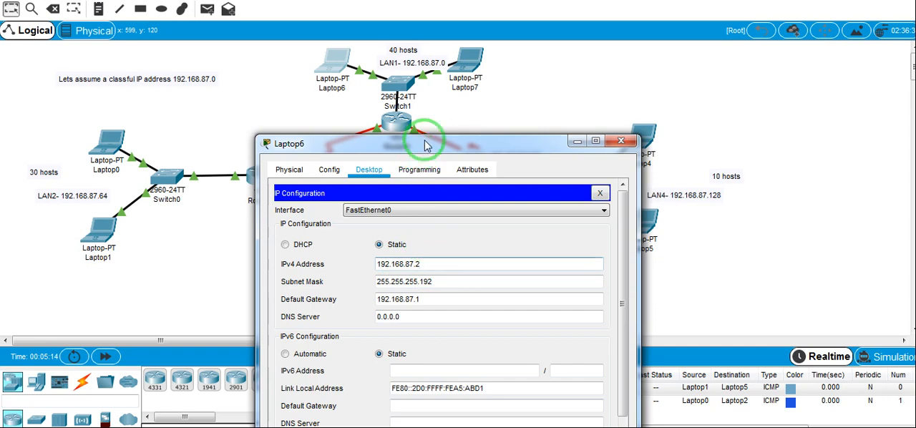
left_click_drag(425, 146, 428, 174)
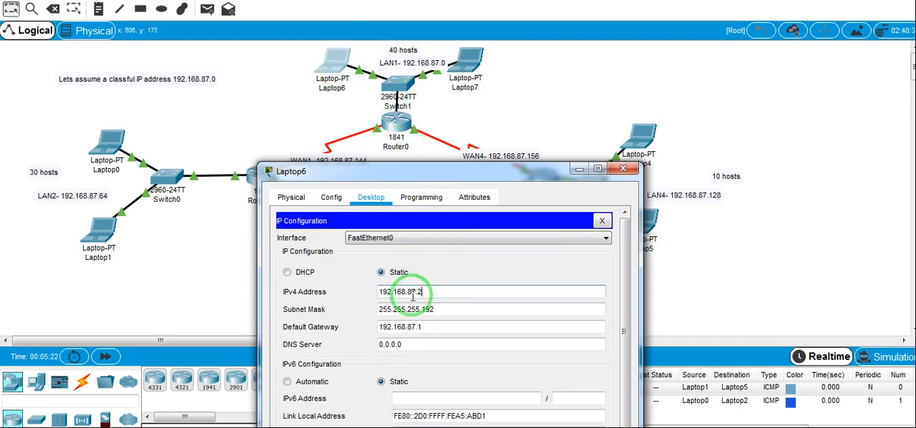
Examine Laptop7's IPv4 address, subnet mask and default gateway, and close its window
left_click(468, 73)
left_click(383, 34)
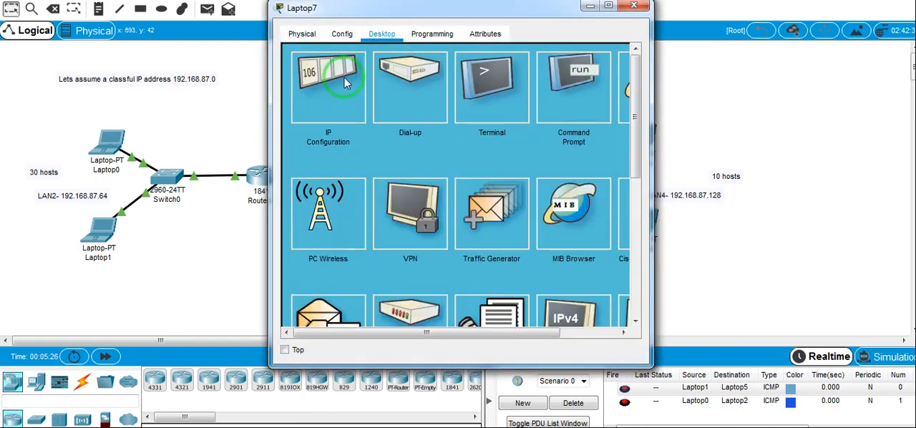
left_click(344, 76)
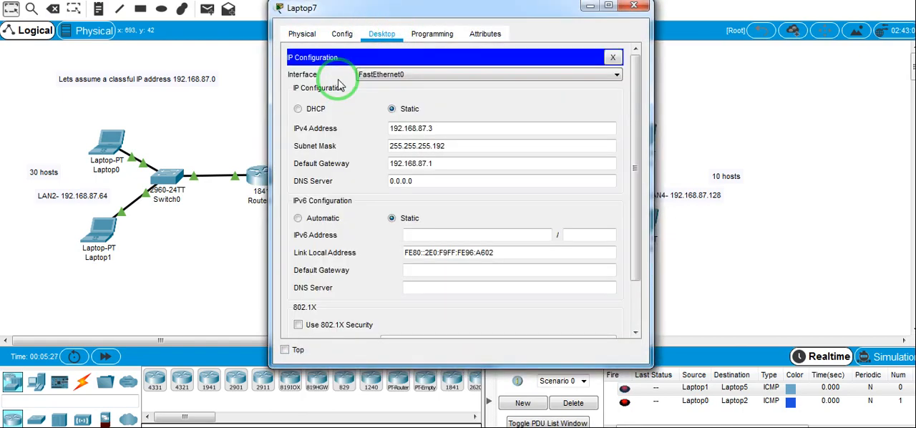
left_click(633, 7)
Examine Router0's FastEthernet0/0 interface configuration, with its IPv4 address and subnet mask, beside the LAN1 topology
left_click(393, 153)
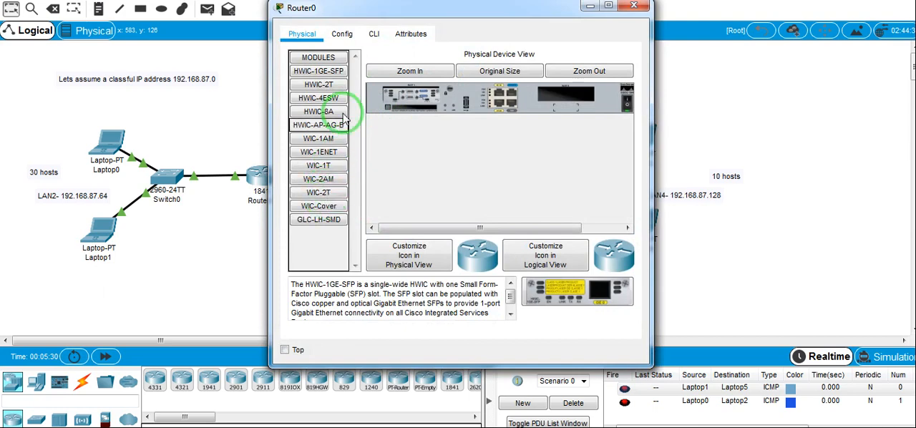
left_click(342, 33)
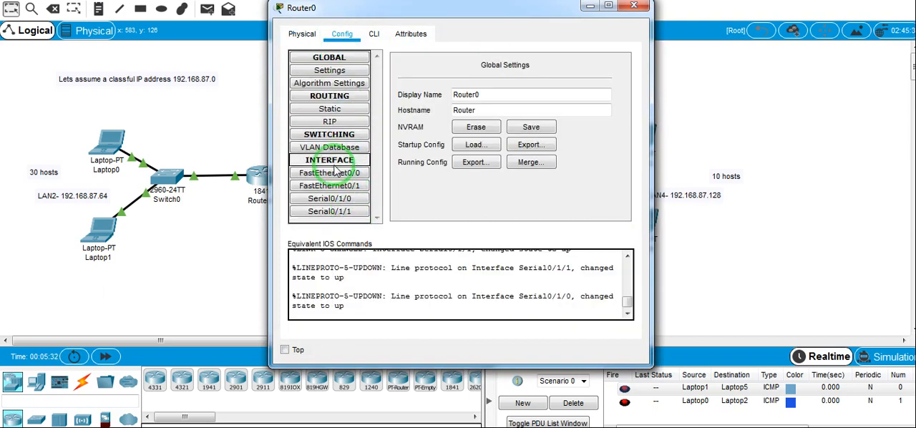
left_click(339, 176)
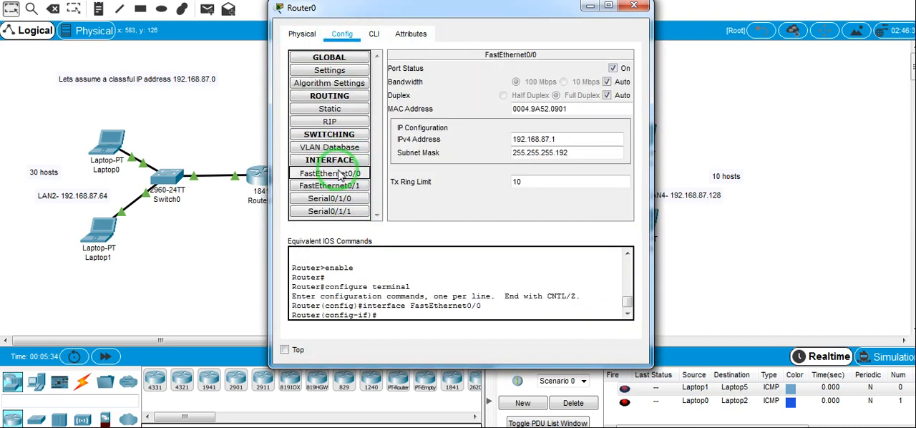
left_click_drag(499, 10, 487, 117)
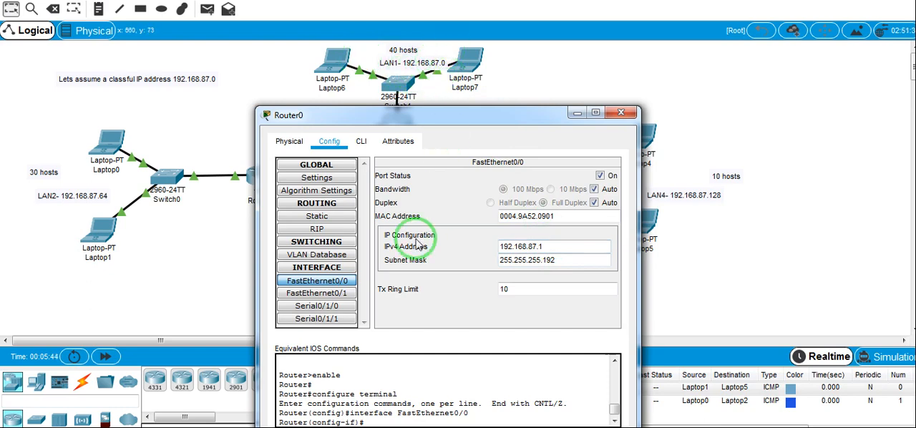
left_click_drag(425, 116, 429, 176)
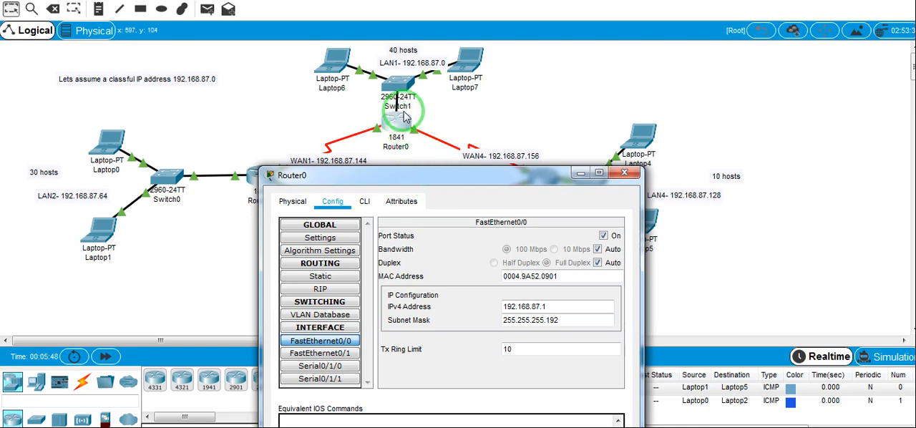
Review Laptop6's IP configuration again, then bring up Laptop7's window and close it
left_click(340, 70)
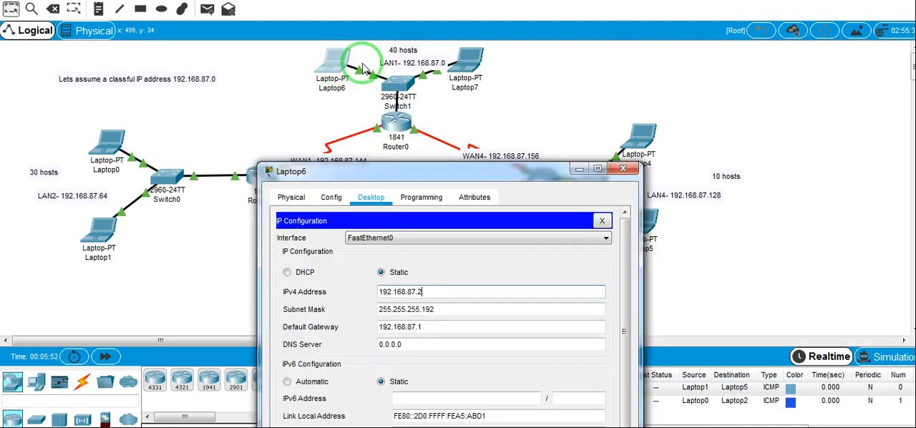
left_click(458, 66)
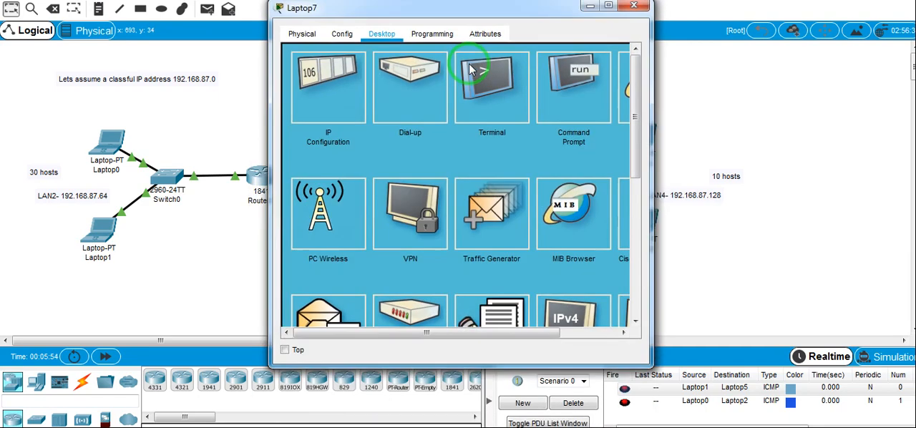
left_click(637, 7)
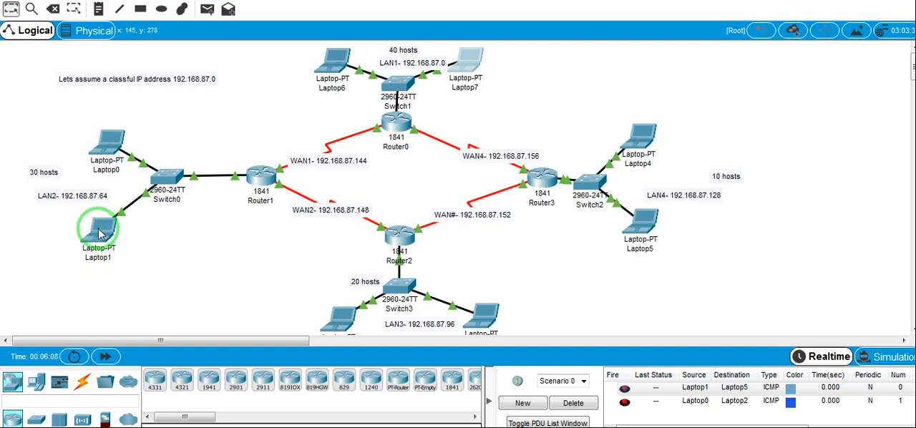
Check the WAN1 serial interface labels at Router1, inspect the module installed in its physical device view, and close it
mouse_move(101, 234)
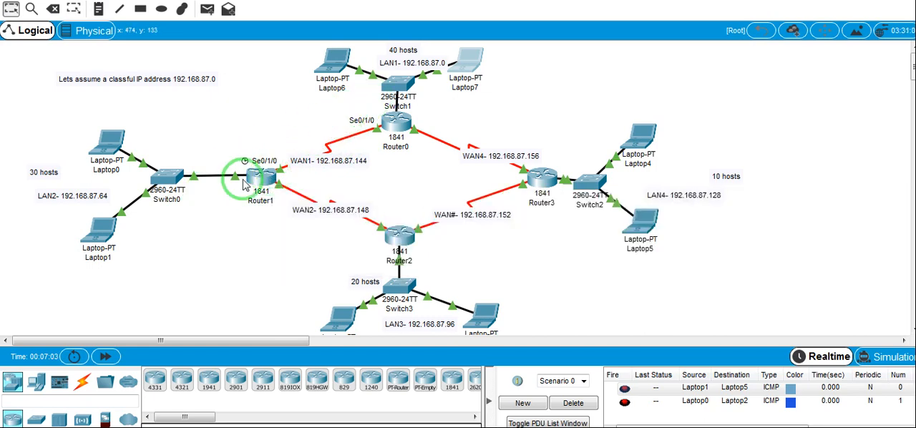
mouse_move(270, 180)
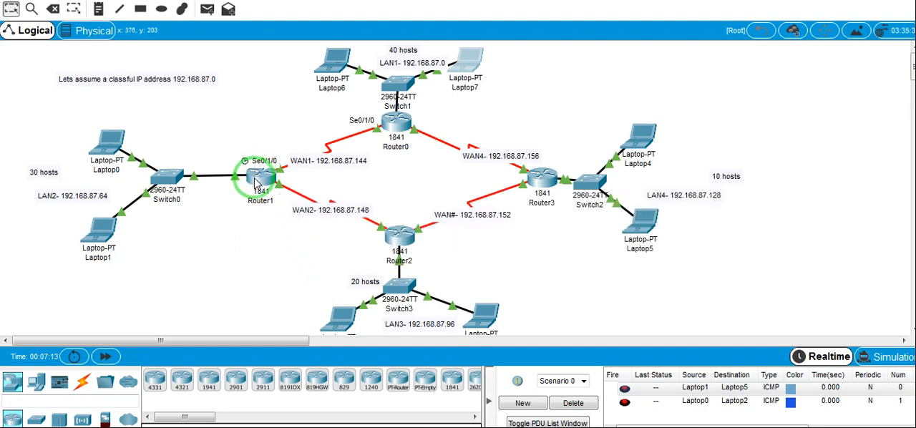
left_click(259, 181)
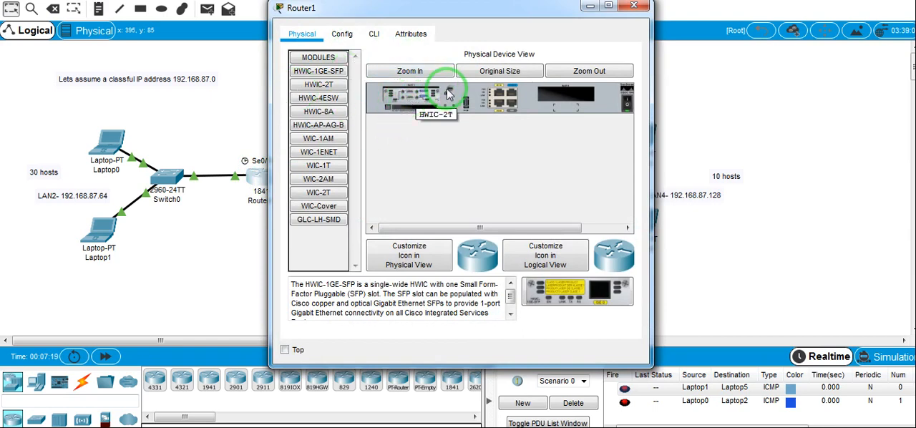
left_click(635, 9)
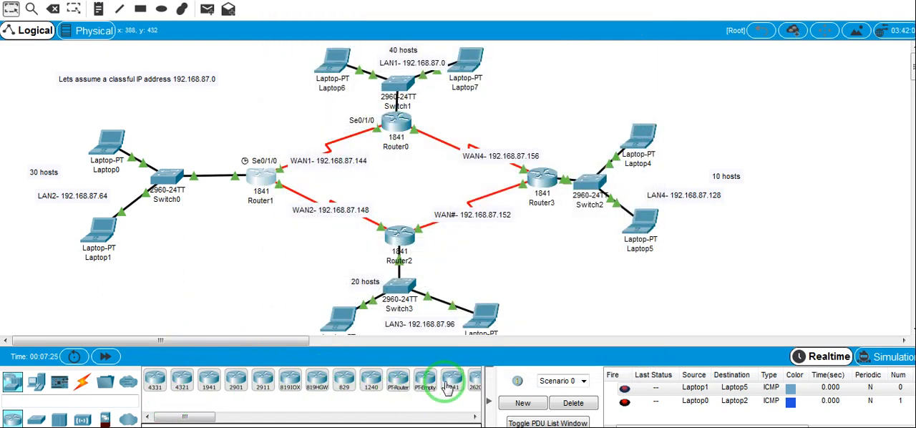
Add a new 1841 router in the empty area above and beyond Laptop4, and open its physical device view
left_click_drag(452, 381, 748, 104)
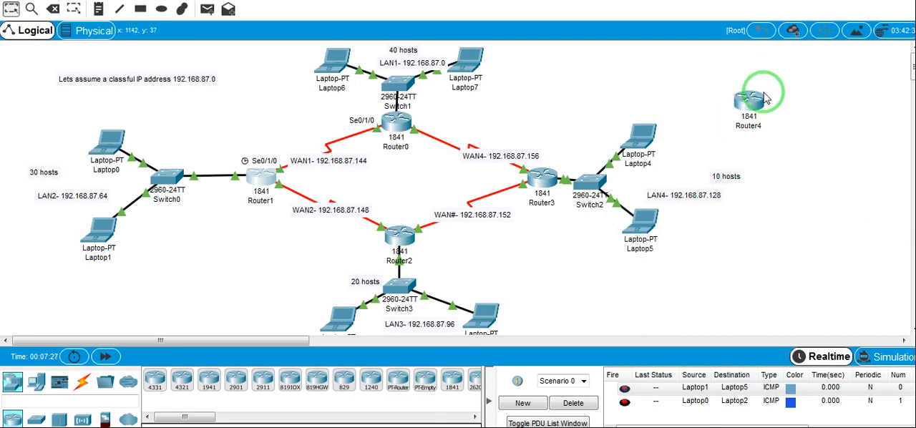
mouse_move(750, 113)
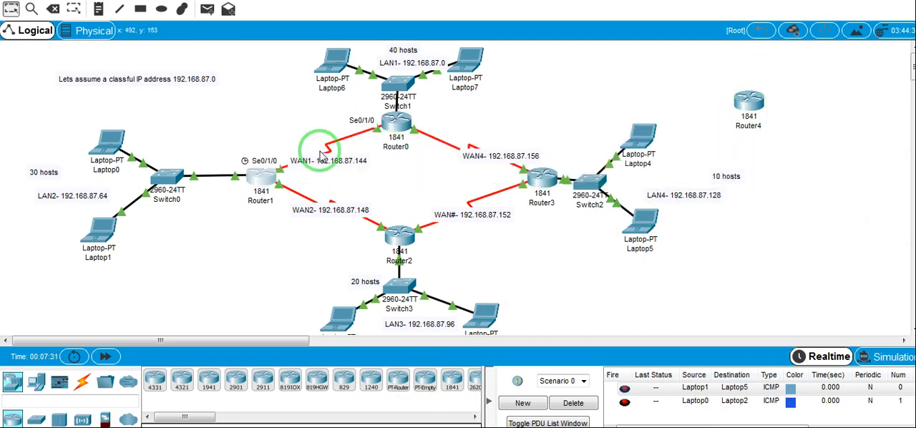
left_click(750, 108)
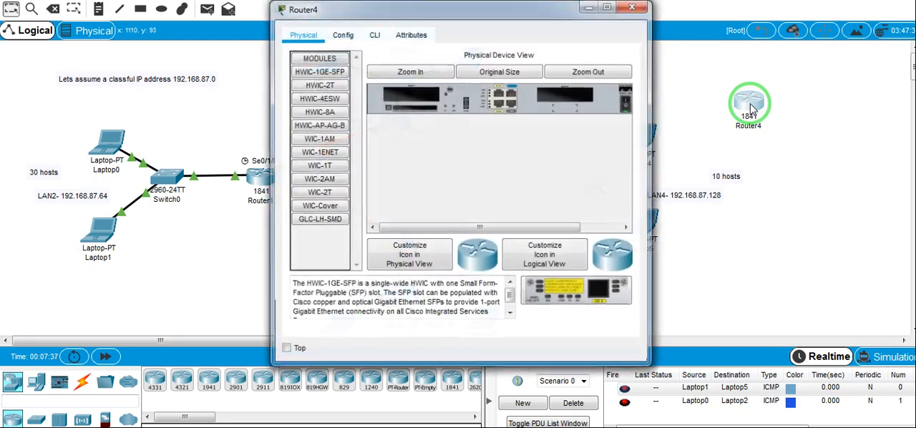
left_click_drag(451, 22, 655, 39)
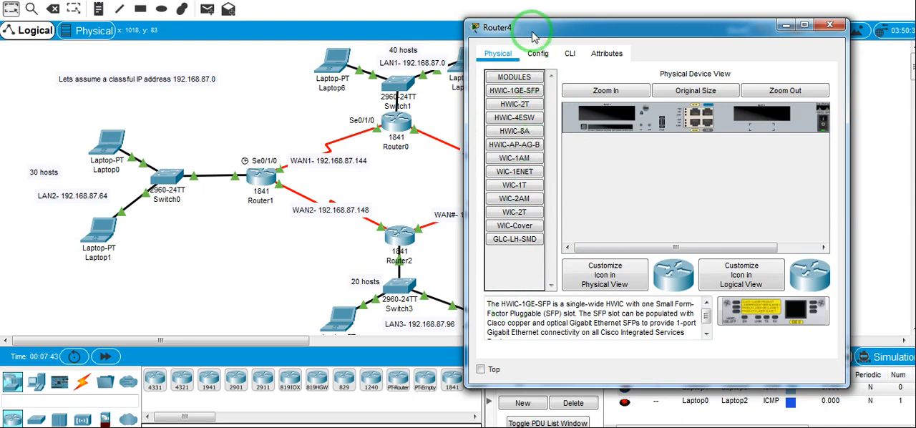
Compare the descriptions of the new router's HWIC-2T, WIC-2T and HWIC-4ESW modules
left_click(528, 107)
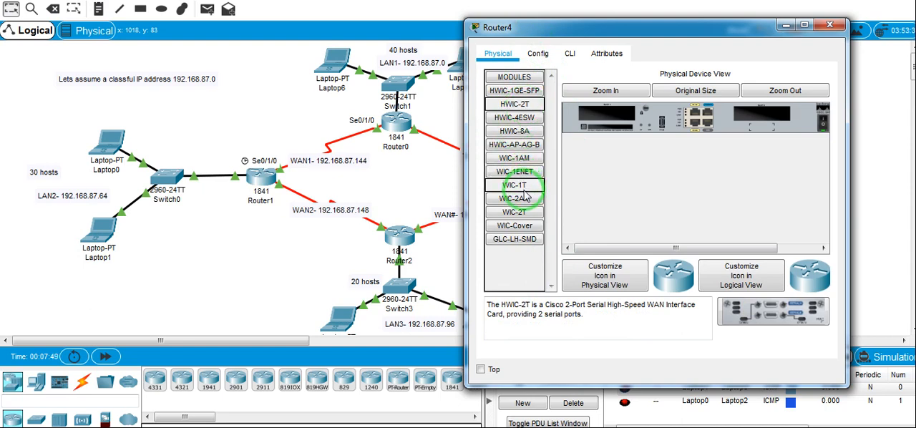
left_click(521, 214)
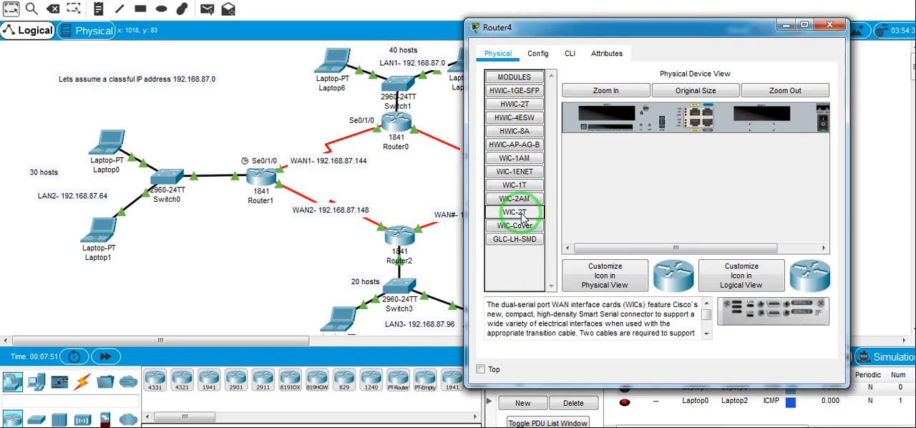
left_click(525, 106)
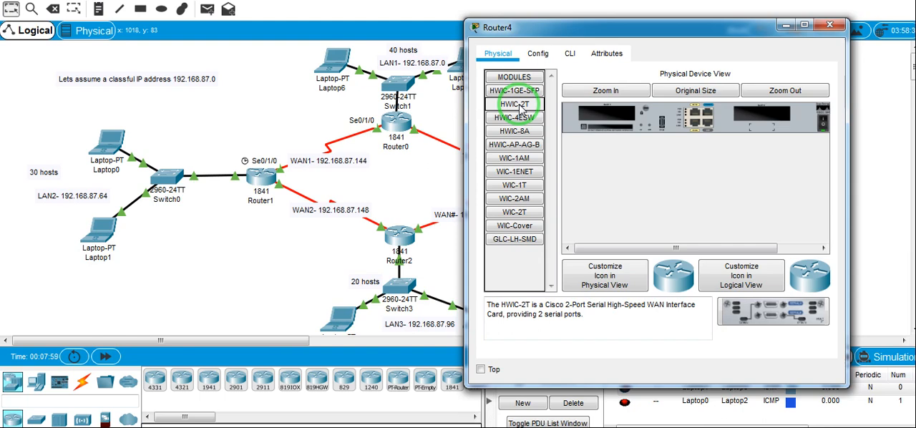
left_click(527, 242)
left_click(525, 216)
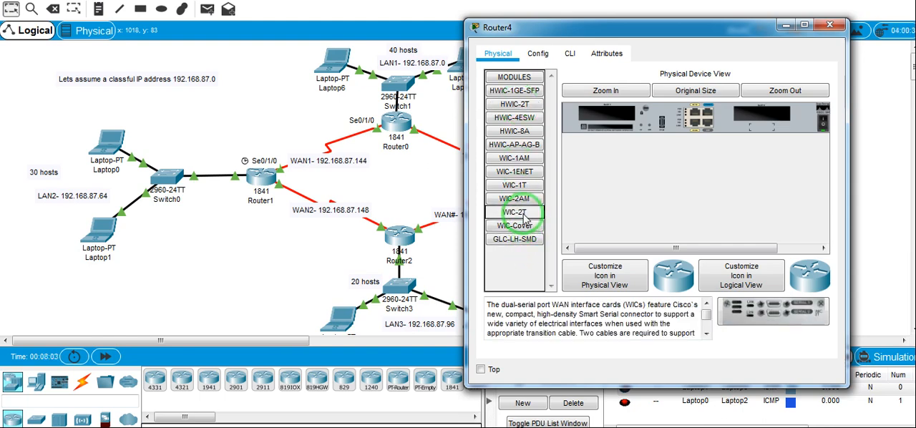
left_click(524, 120)
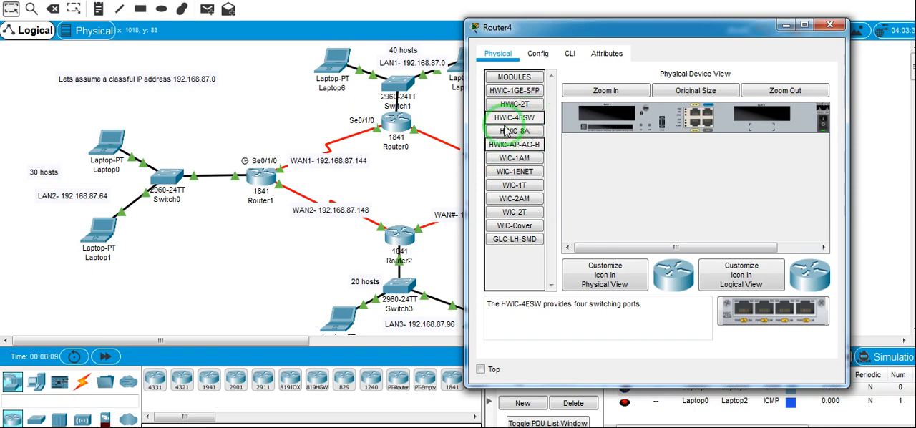
Power off the new 1841 router, install an HWIC-2T module in its first expansion slot, and power it back on
left_click(526, 107)
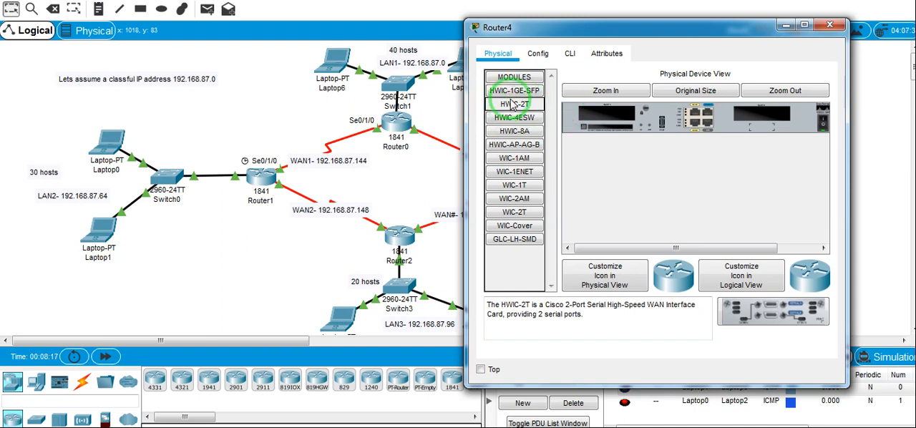
left_click_drag(513, 108, 822, 125)
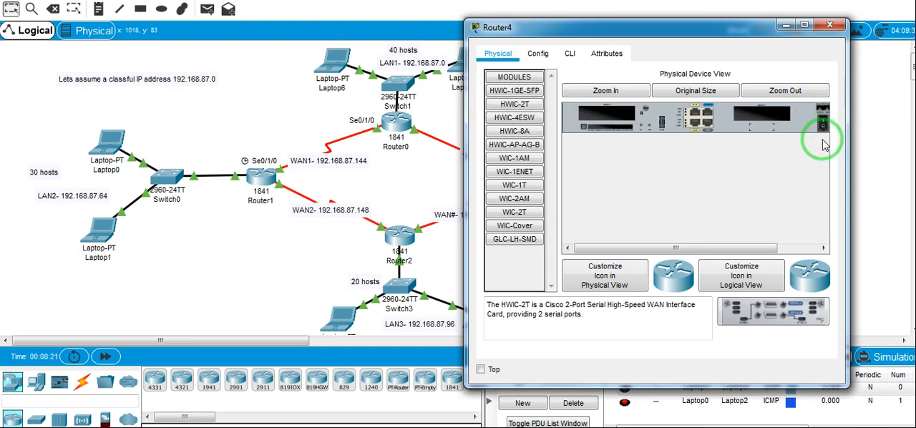
left_click(824, 123)
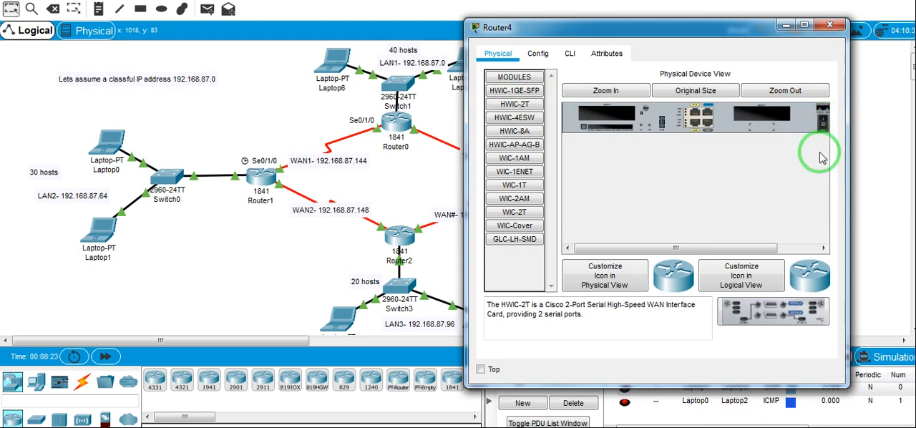
left_click(824, 124)
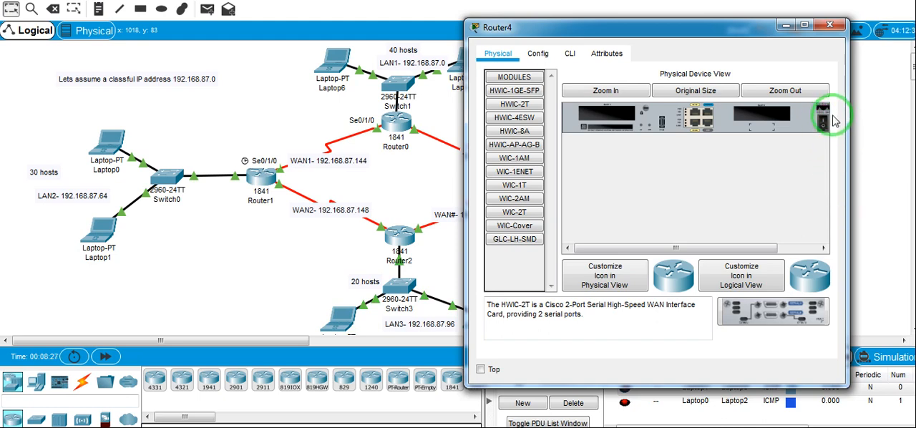
left_click_drag(774, 311, 614, 121)
left_click(824, 120)
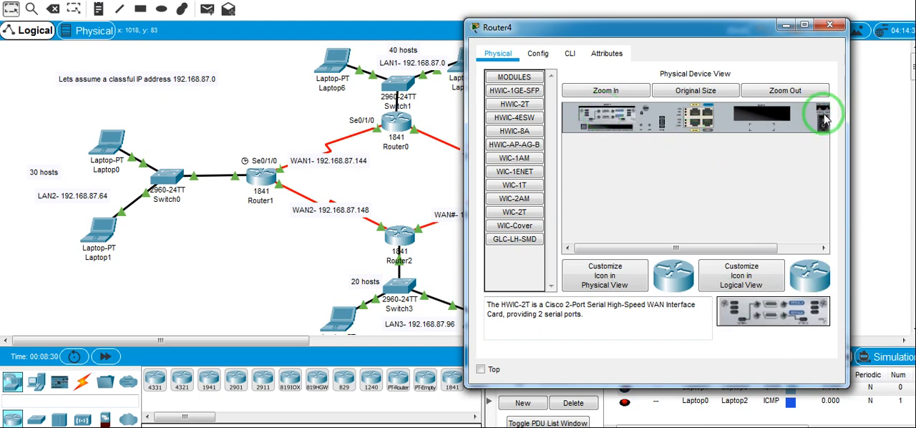
left_click(824, 124)
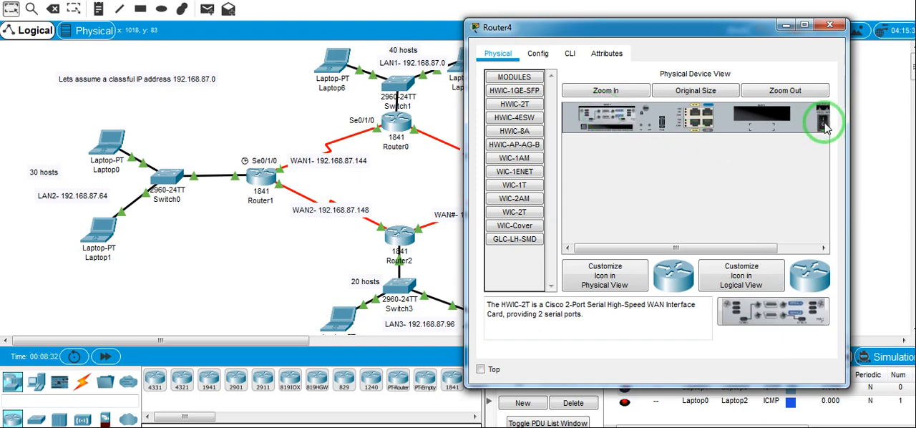
Close the new router's window and review the serial links around Router0, Router2 and Router3
left_click(830, 26)
left_click(758, 105)
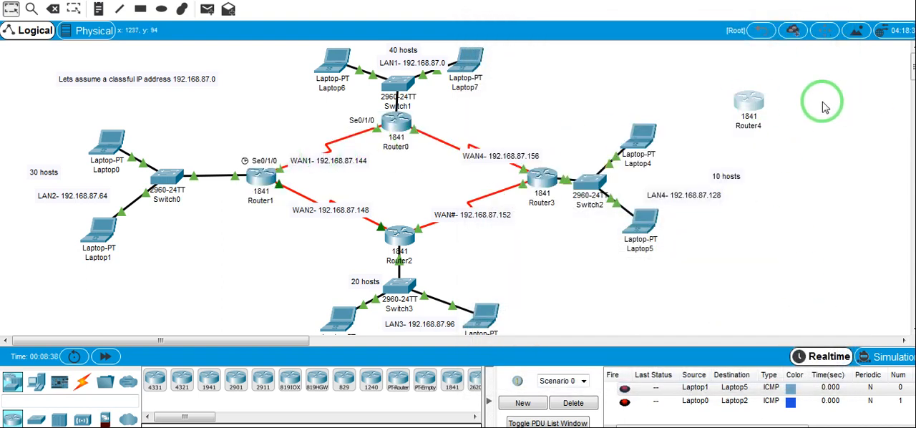
mouse_move(753, 104)
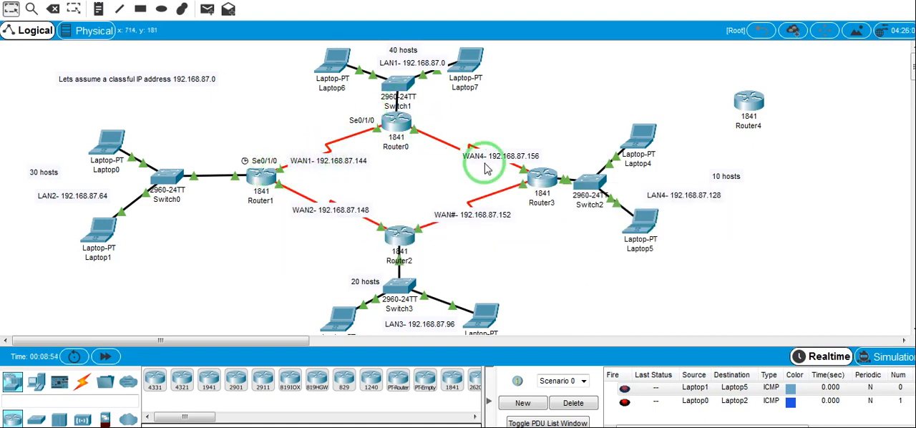
mouse_move(413, 243)
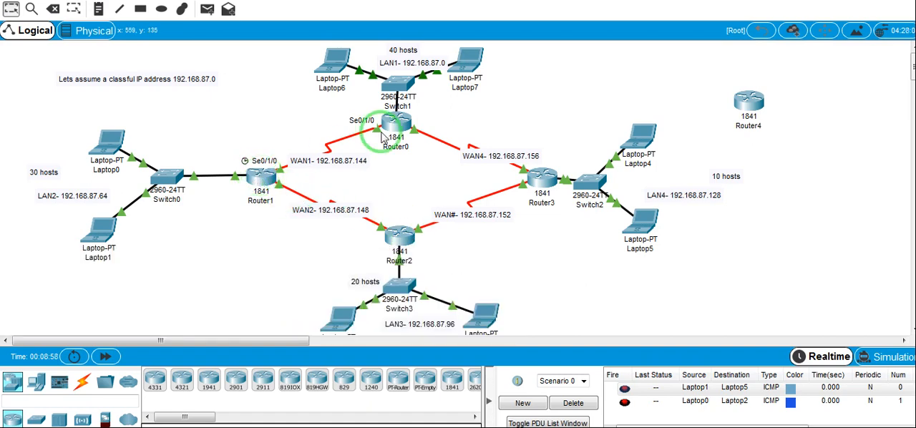
mouse_move(390, 135)
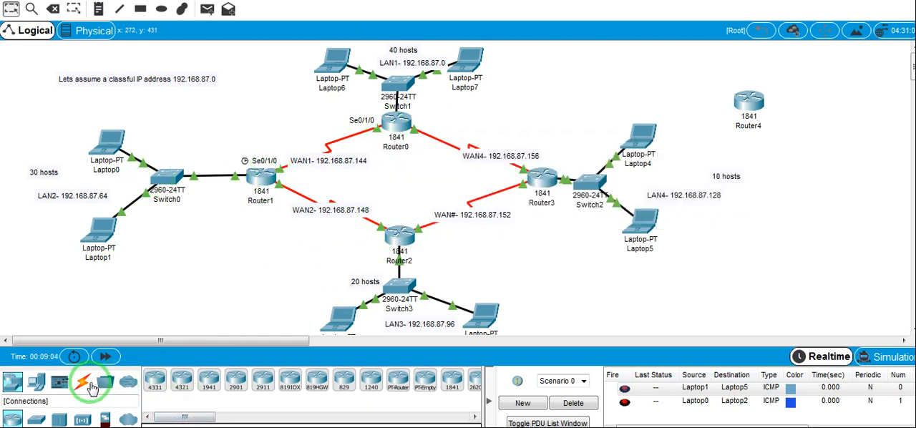
Show the available connection cable types and delete the unconnected Router4 from the workspace
left_click(88, 385)
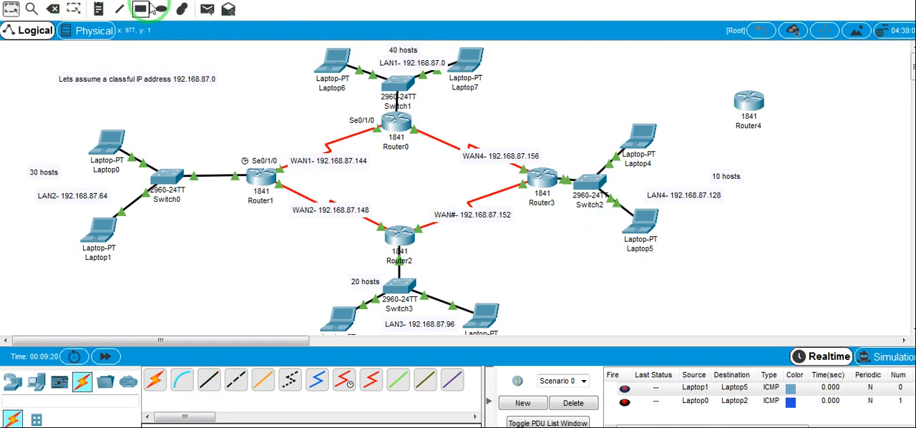
left_click(53, 8)
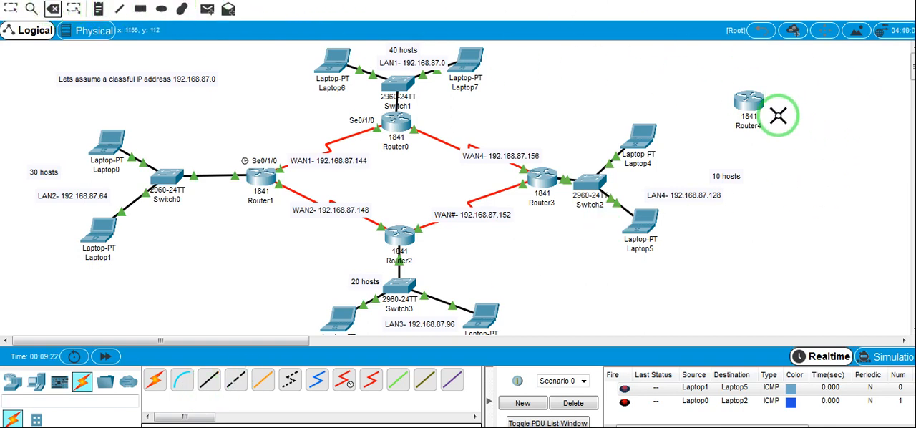
left_click(754, 106)
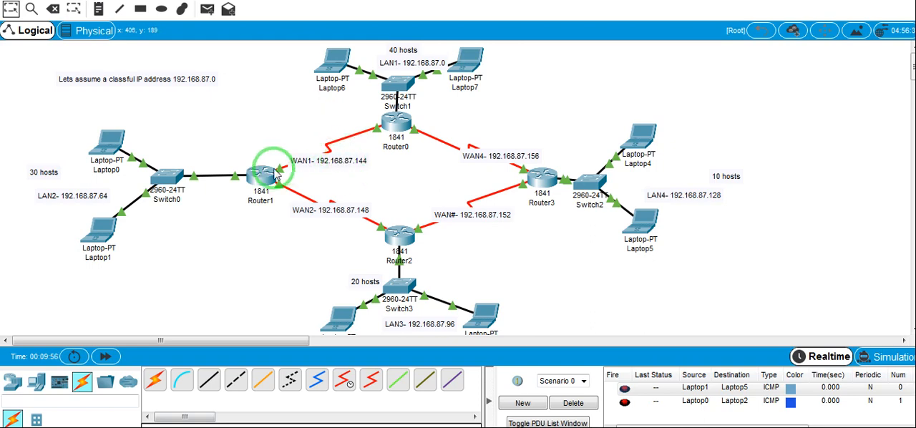
Check the serial interface labels on the WAN links at Router1, Router3 and Router0
mouse_move(278, 176)
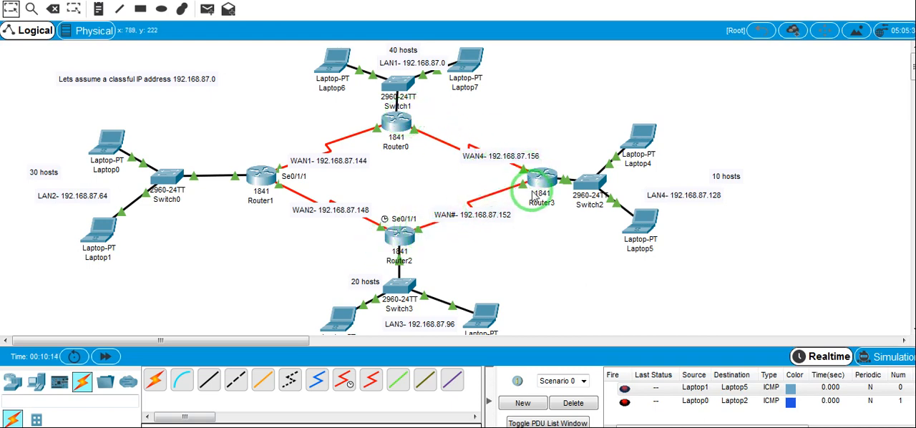
mouse_move(533, 197)
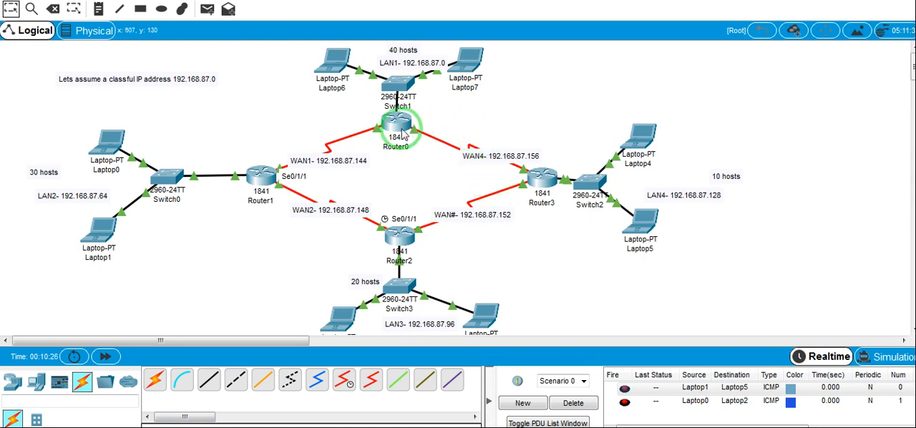
mouse_move(407, 131)
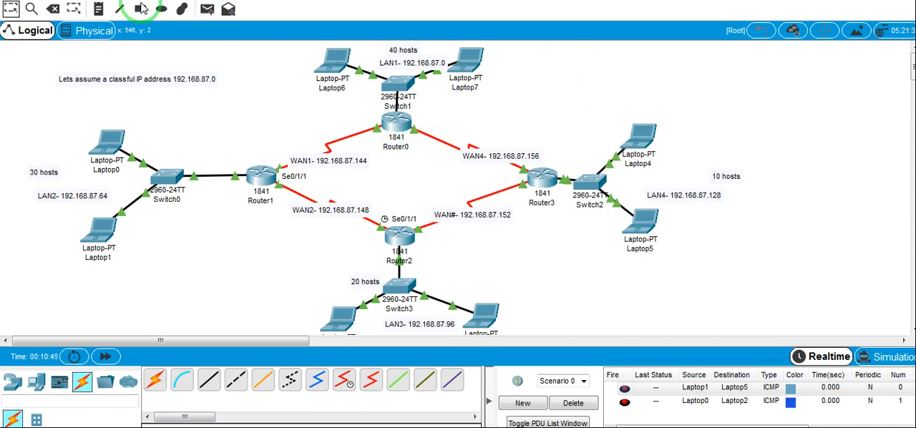
Place a text note reading "ip route" in the empty area above Laptop4
left_click(99, 9)
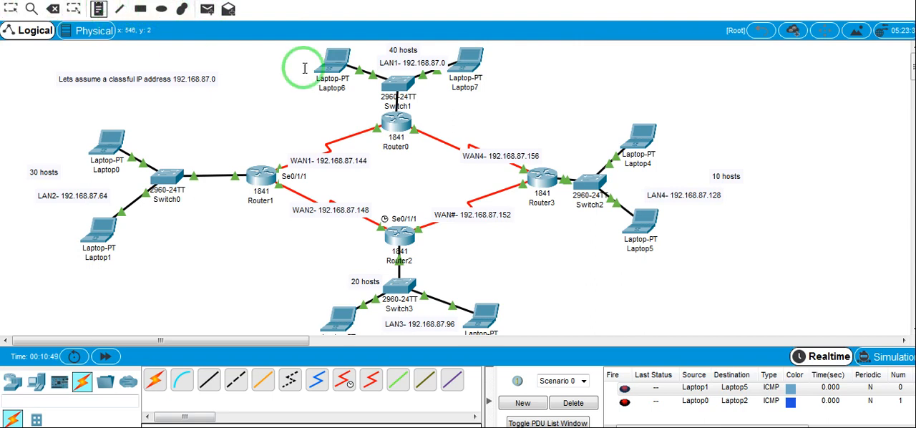
left_click(619, 79)
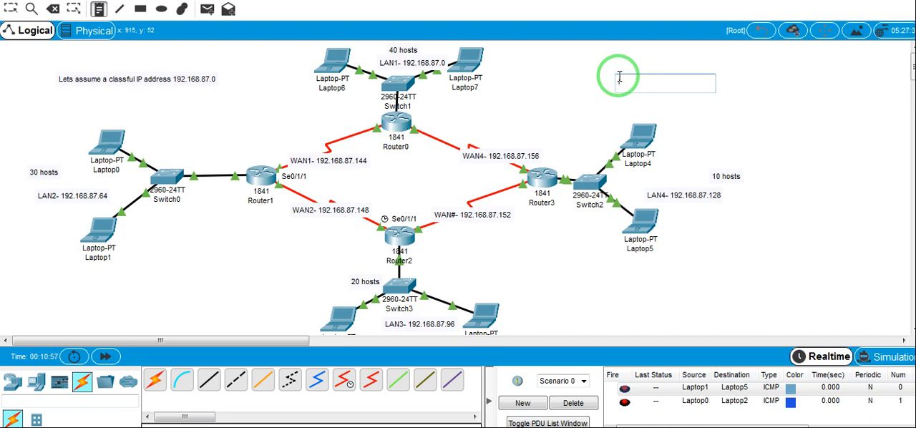
type("ip route")
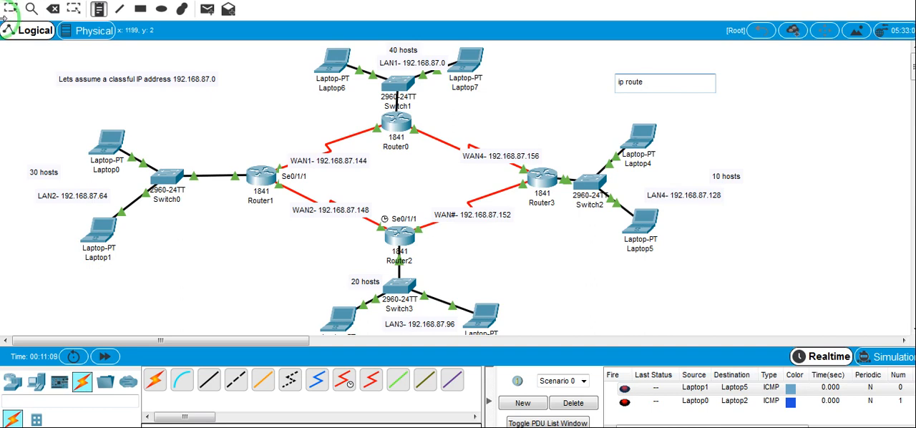
left_click(445, 163)
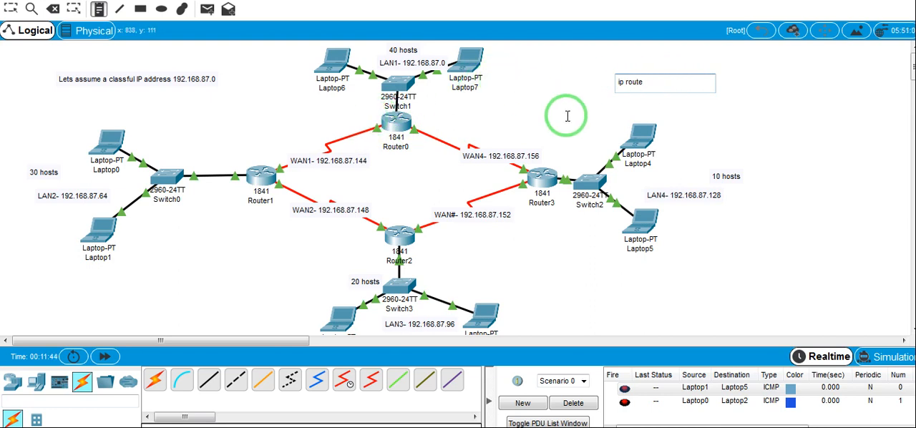
Delete the "ip route" note above Laptop4 and return to the selection tool
left_click(53, 8)
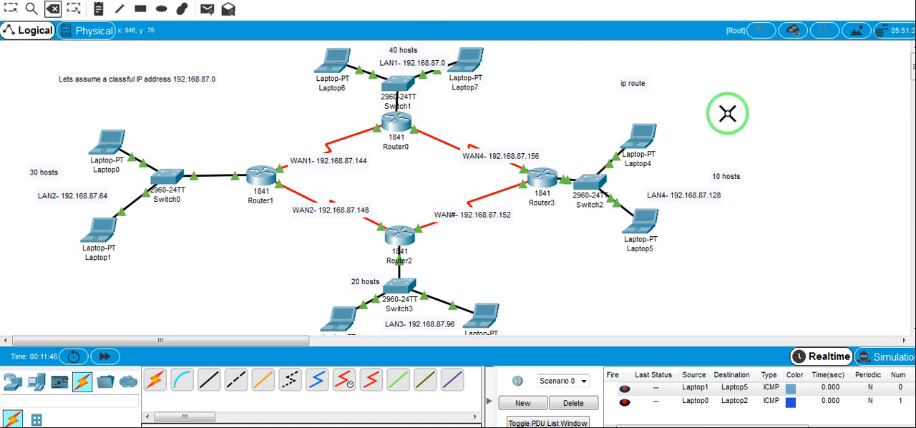
left_click(647, 82)
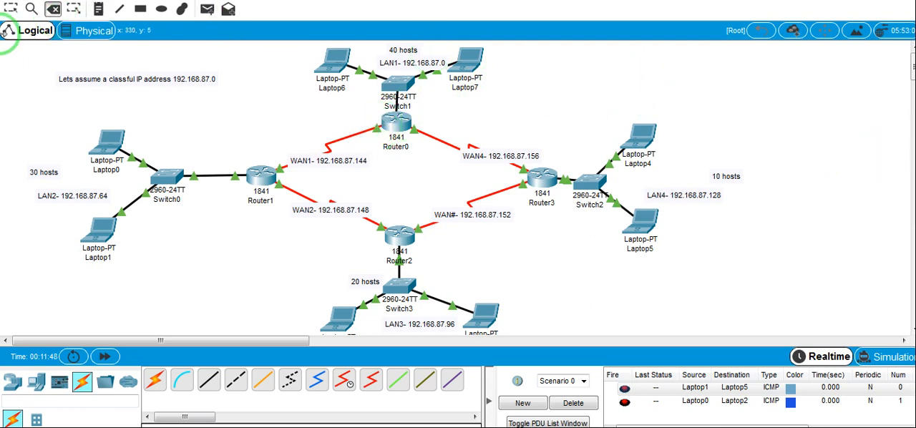
left_click(10, 8)
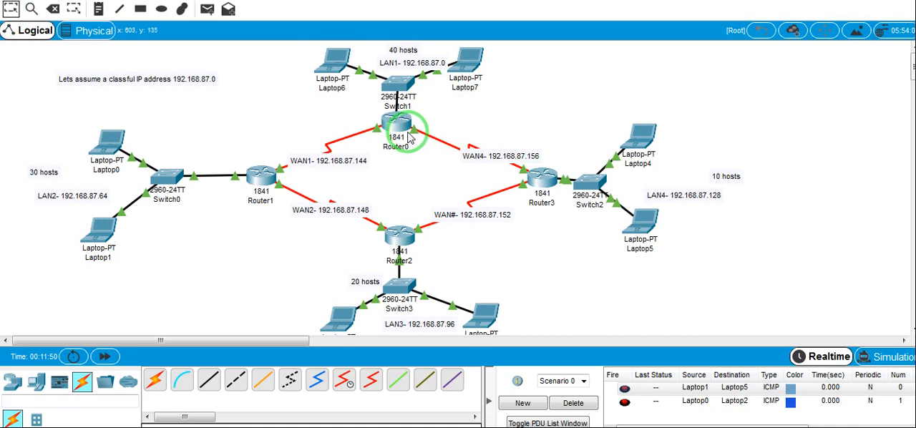
Open Router0's command line interface and move its window clear of the left part of the topology
mouse_move(410, 138)
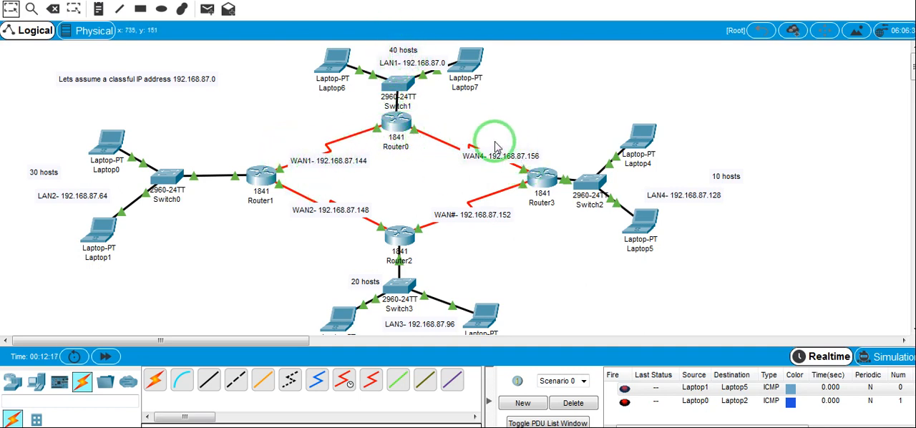
left_click(403, 137)
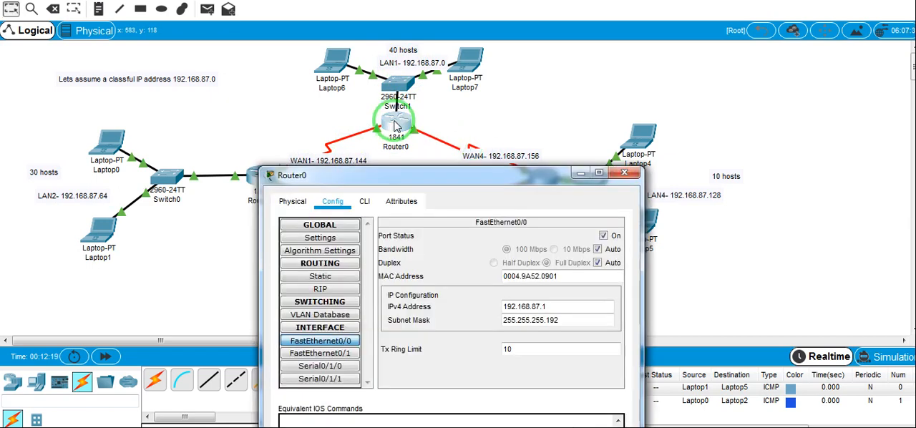
left_click(365, 201)
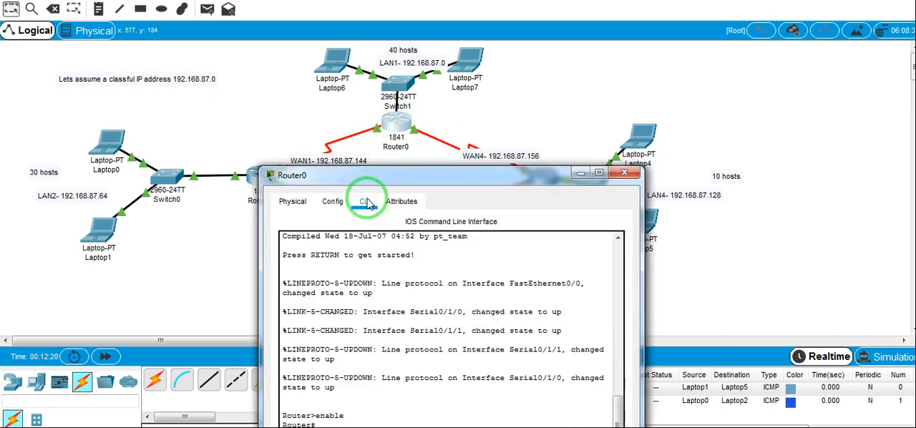
left_click_drag(487, 175, 726, 66)
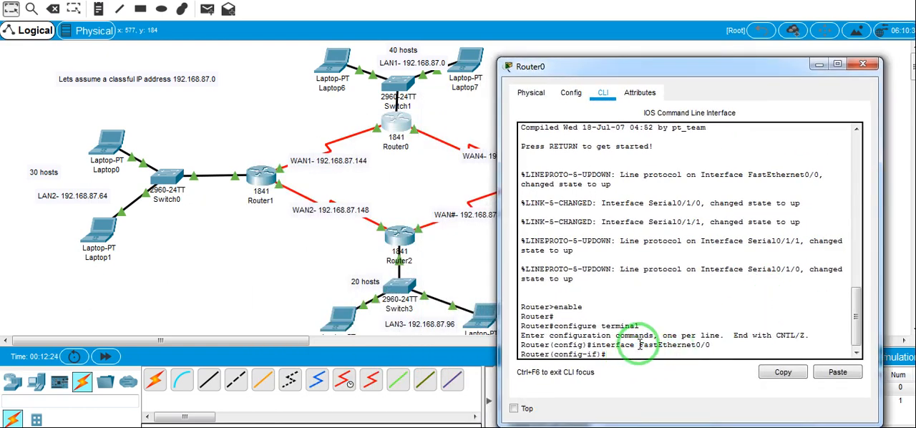
Exit Router0's interface, global configuration and privileged modes, and start a fresh console session at the user prompt
key("Return")
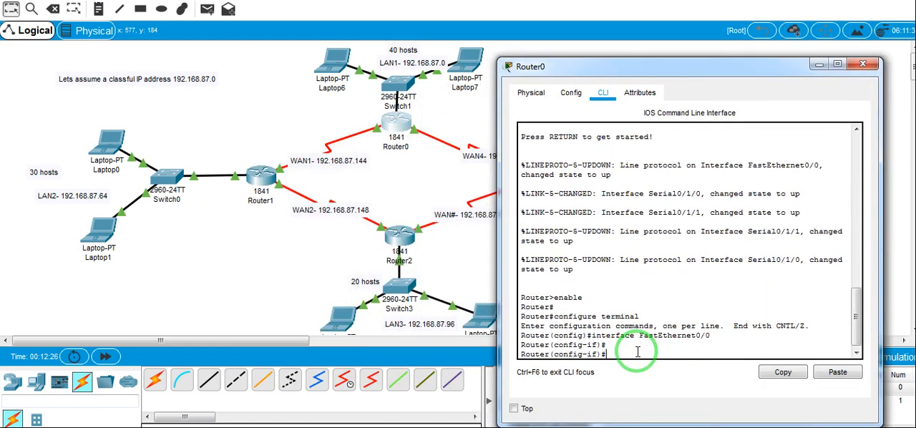
type("exit")
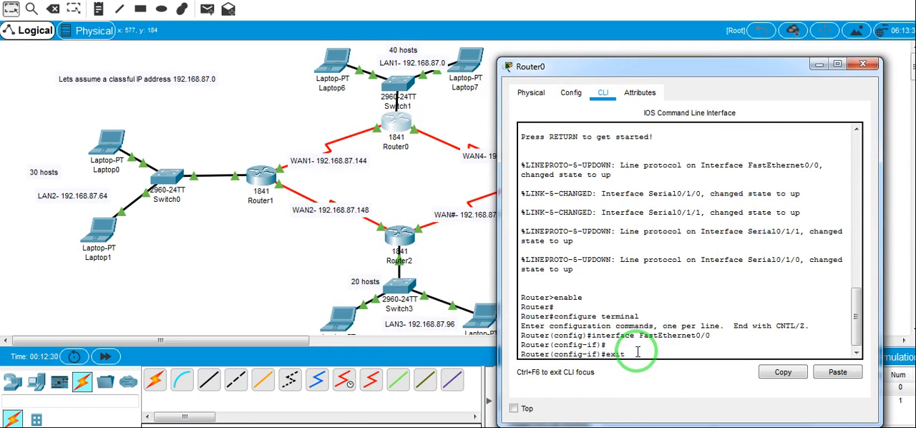
key("Return")
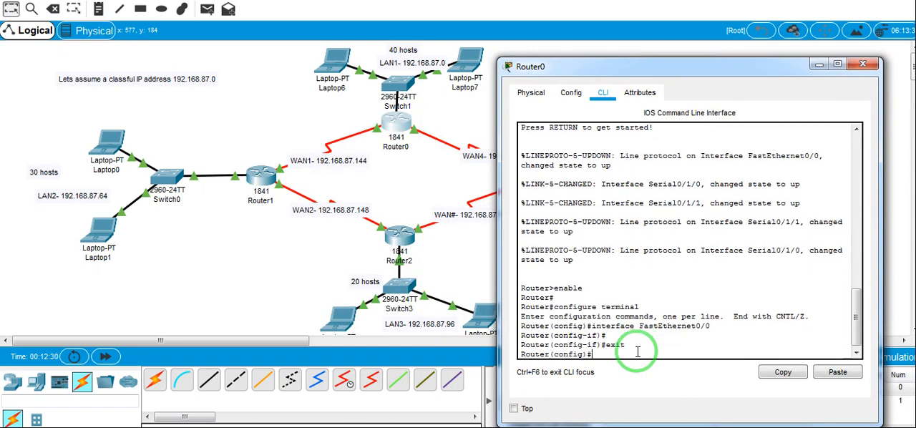
type("exit")
key("Return")
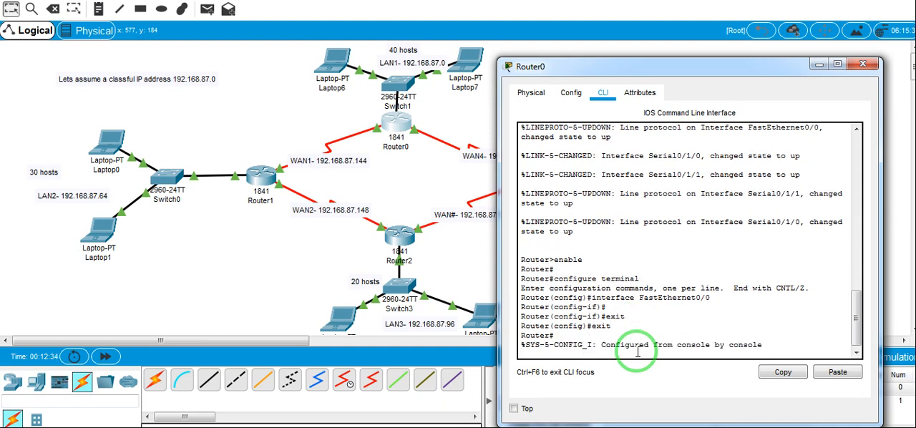
key("Return")
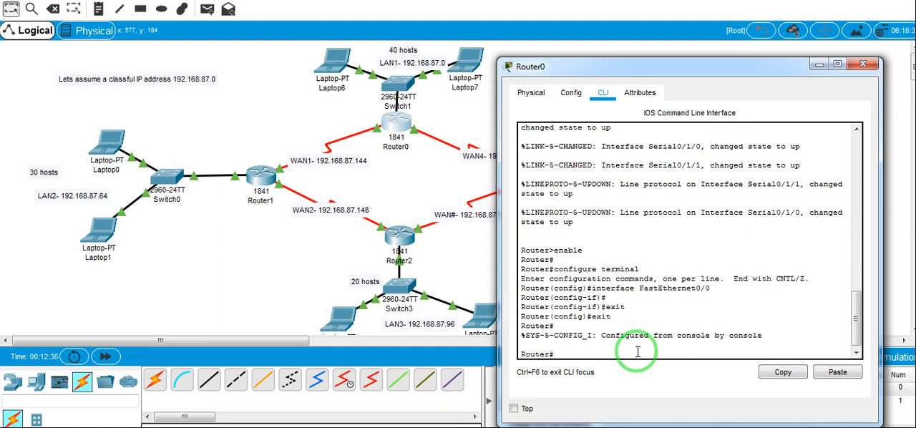
type("exitr")
key("BackSpace")
key("Return")
key("Return")
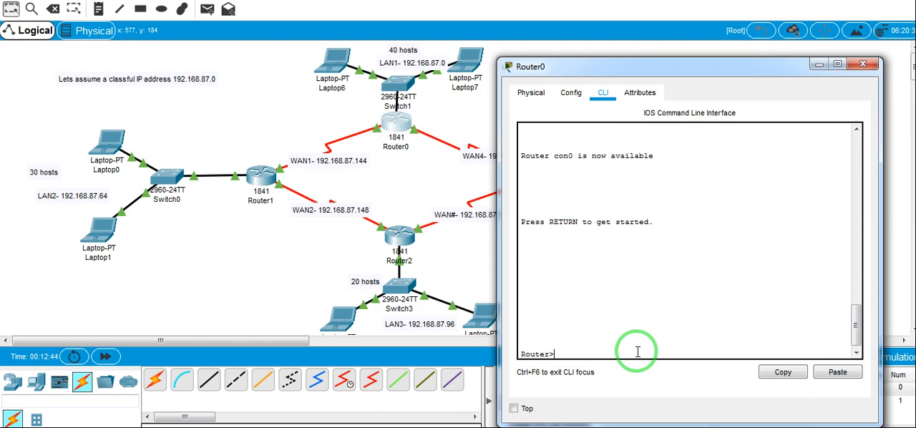
Enter privileged mode with enable and global configuration mode with conf t on Router0, keeping Router3 in view
type("enable")
key("Return")
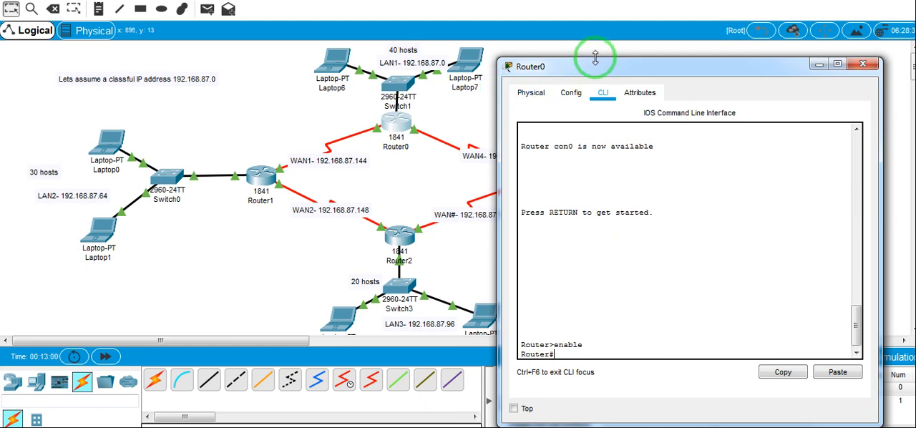
left_click_drag(597, 64, 659, 29)
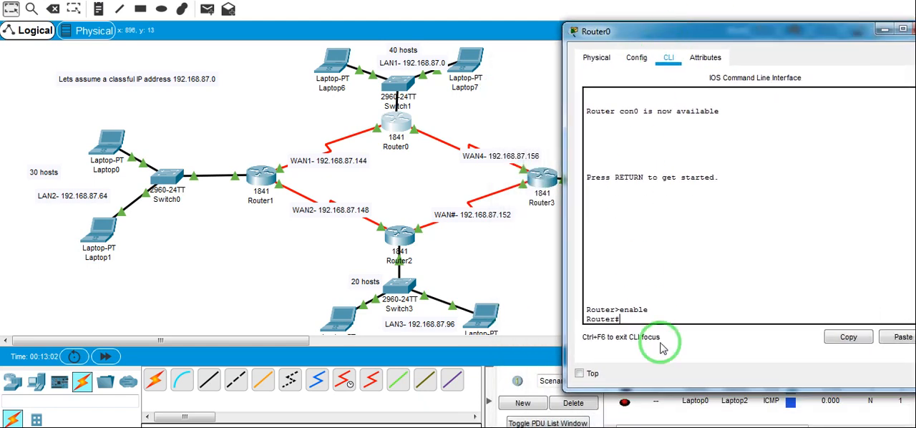
type("con")
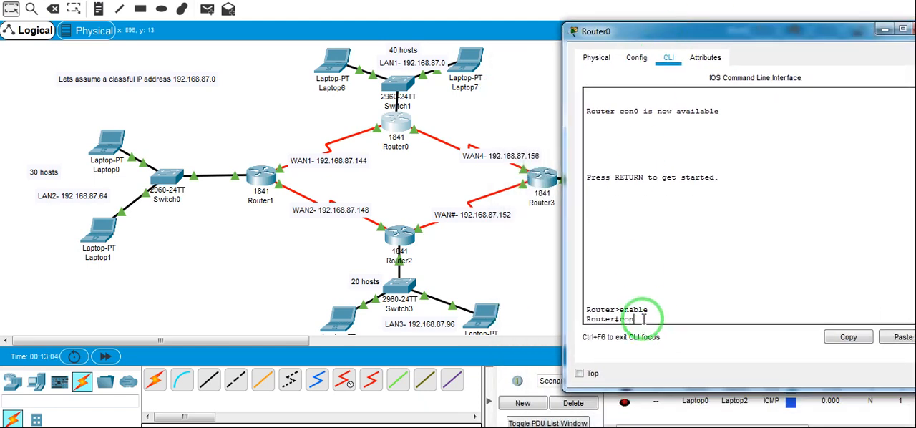
type("f t")
key("Return")
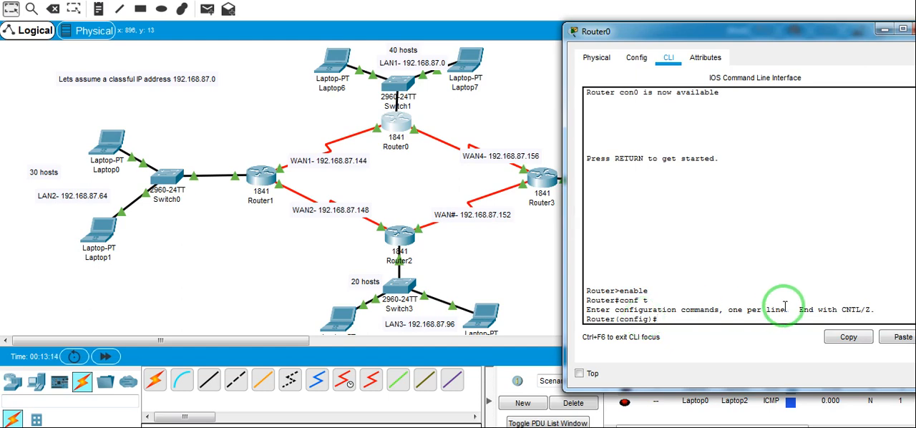
Enable RIP routing on Router0 with router rip and set it to version 2
type("router rip")
key("Return")
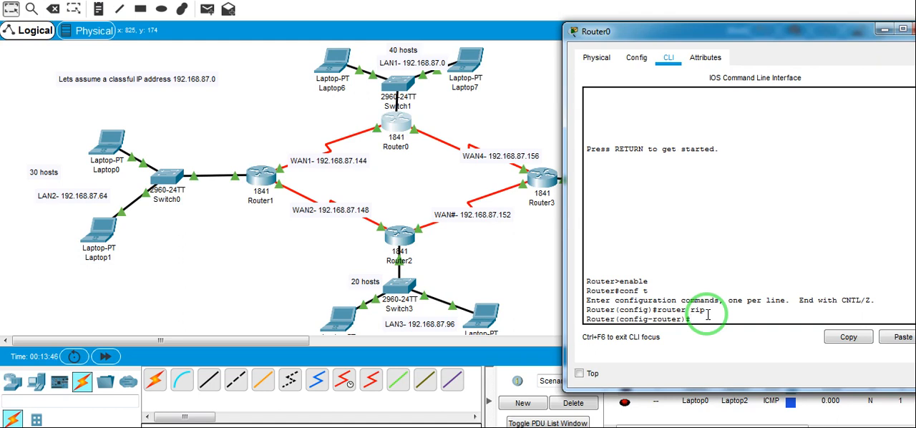
type("version 2")
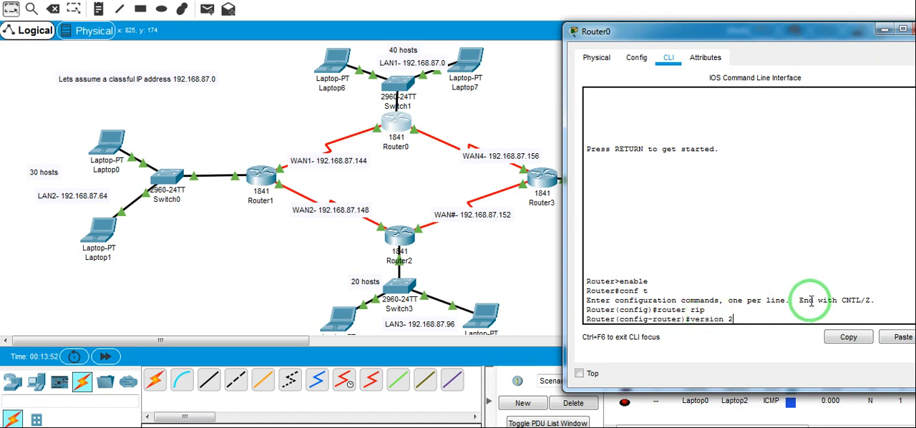
key("Return")
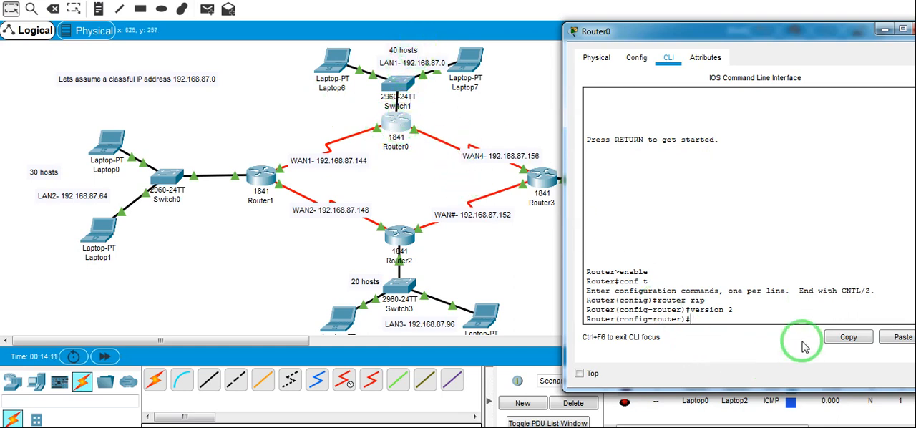
Advertise the LAN1 network 192.168.87.0 in Router0's RIP configuration with the network command
type("net")
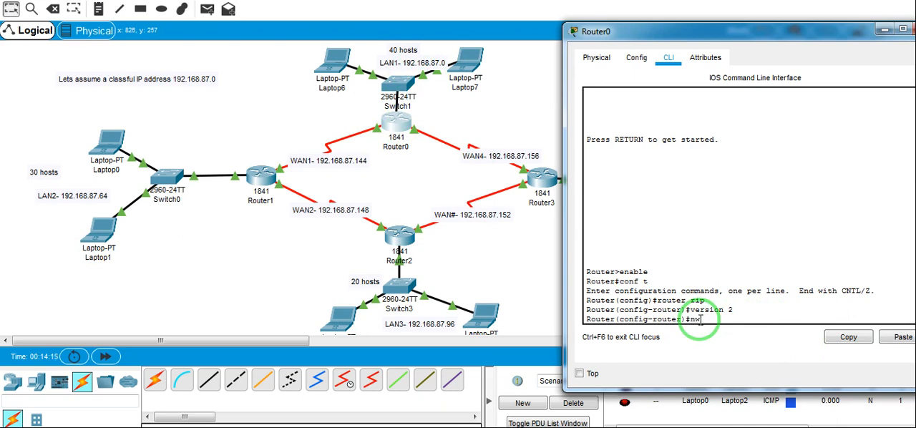
key("BackSpace")
type("et")
key("Tab")
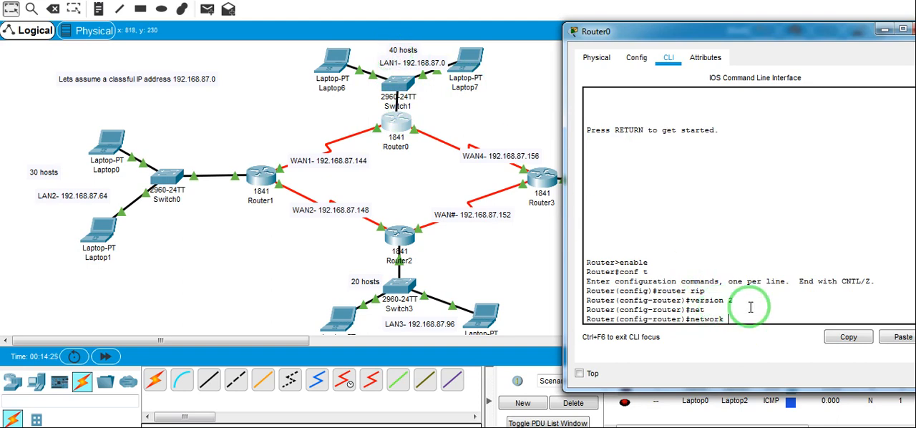
type("192.168.87.0")
key("Return")
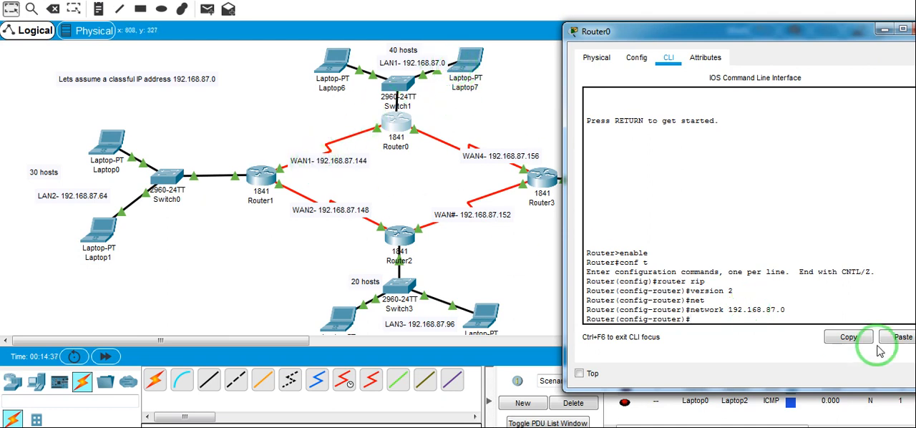
Add the WAN1 network 192.168.87.144 to Router0's RIP configuration
type("net")
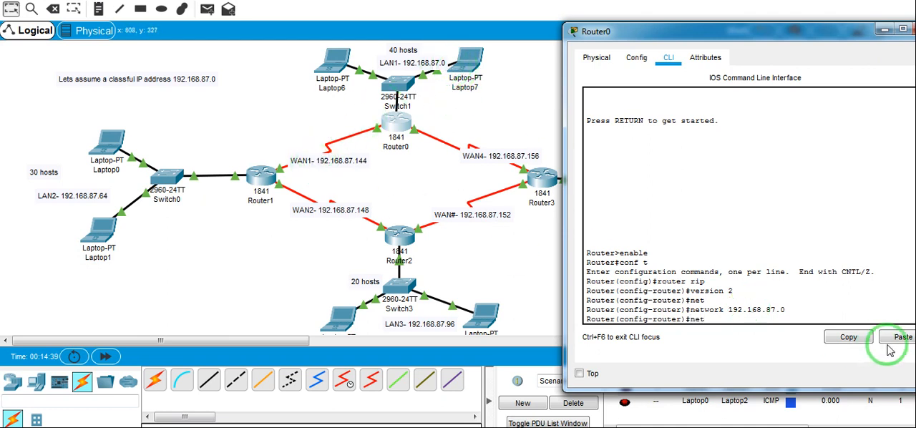
key("Tab")
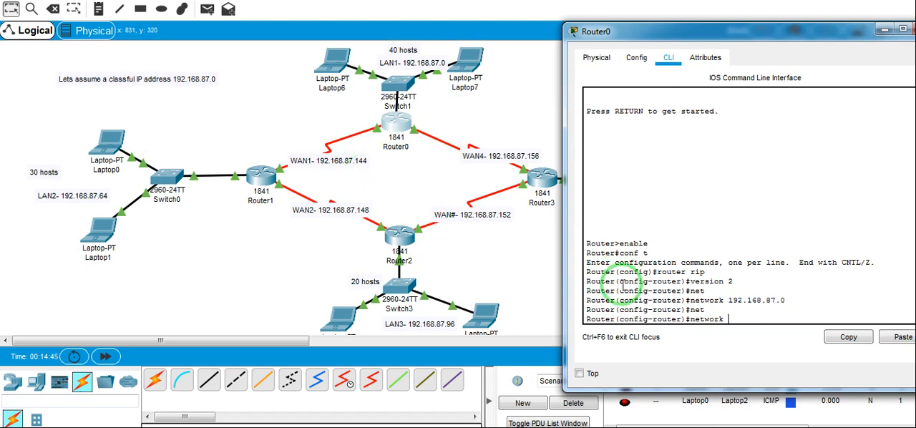
type("192")
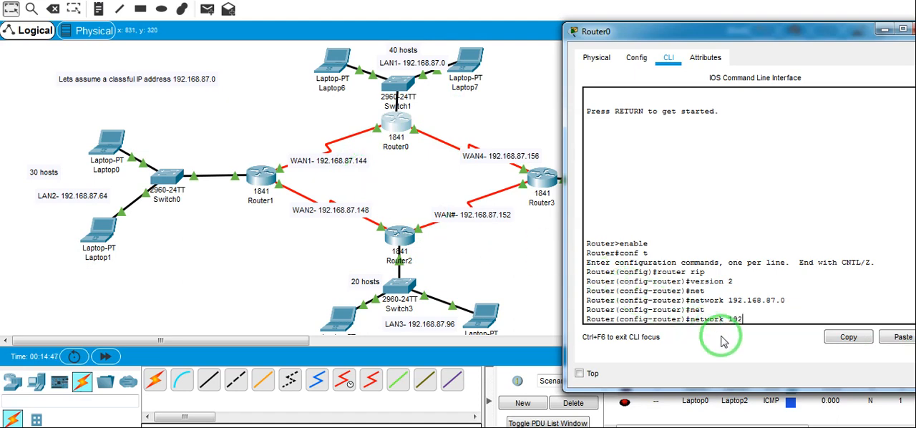
type(".168.87.144")
key("Return")
Add the WAN4 network 192.168.87.156 to Router0's RIP configuration
type("net")
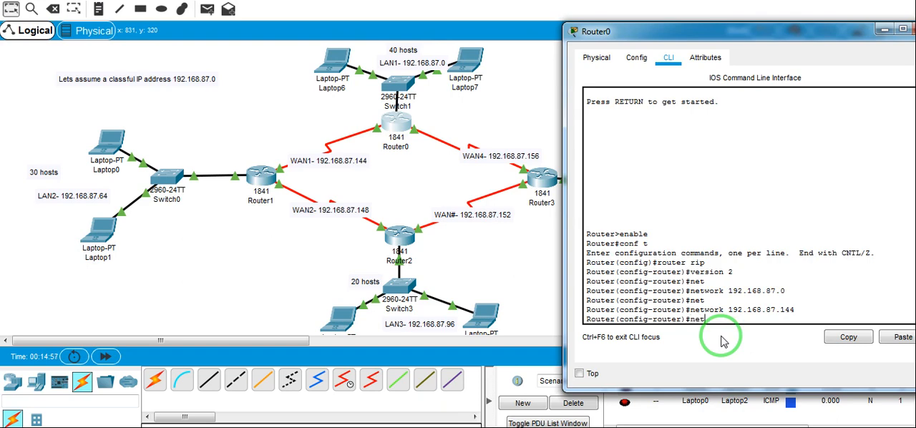
key("Tab")
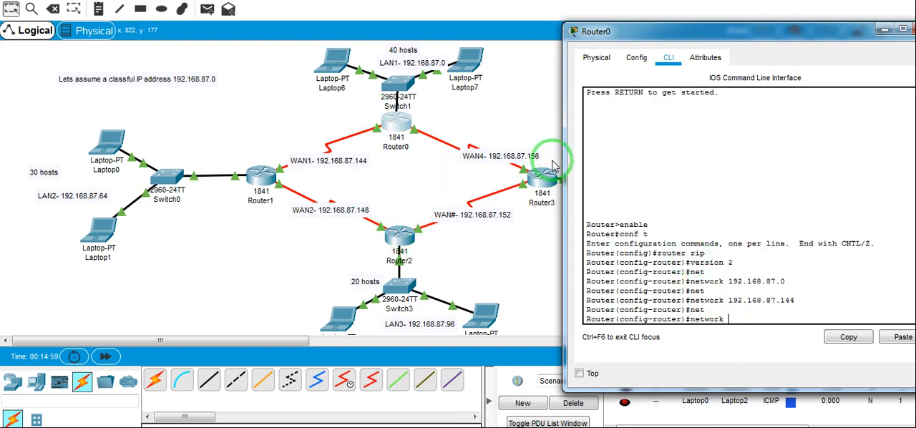
type("192")
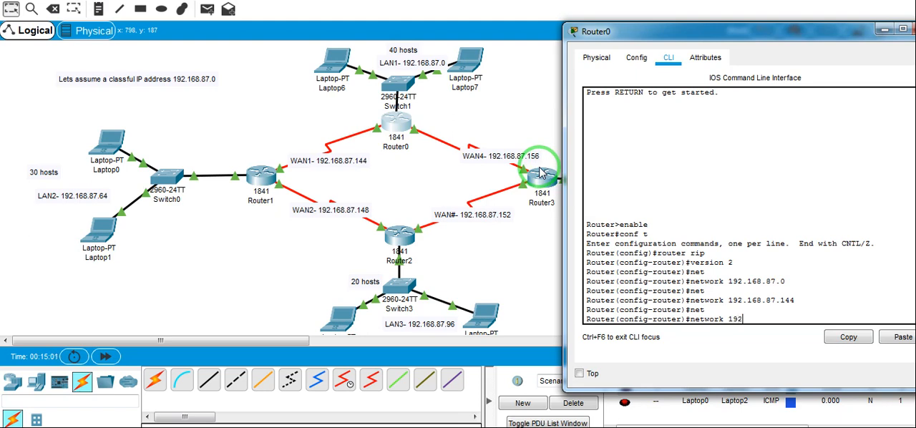
type(".168.87.156")
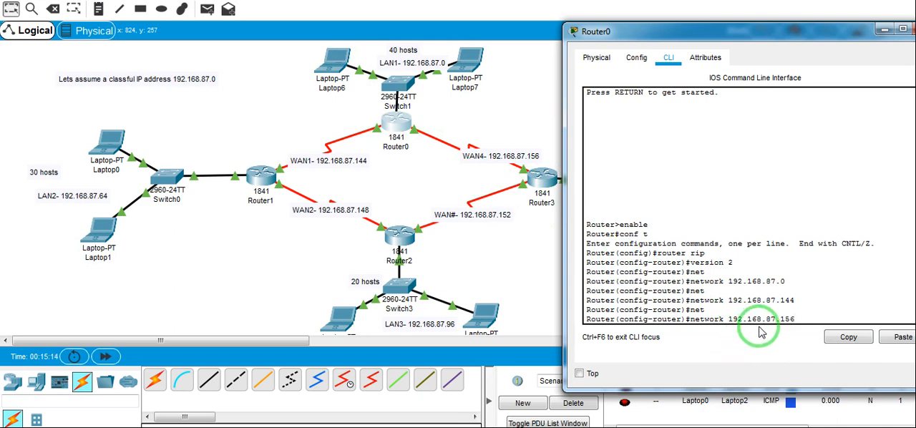
key("Return")
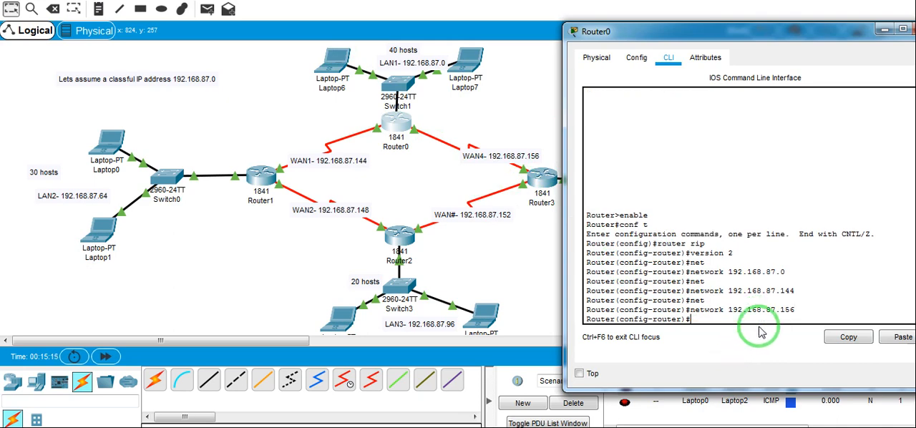
Open Router1's command line interface, move its window clear of the topology's left part, and start the console session
left_click(399, 147)
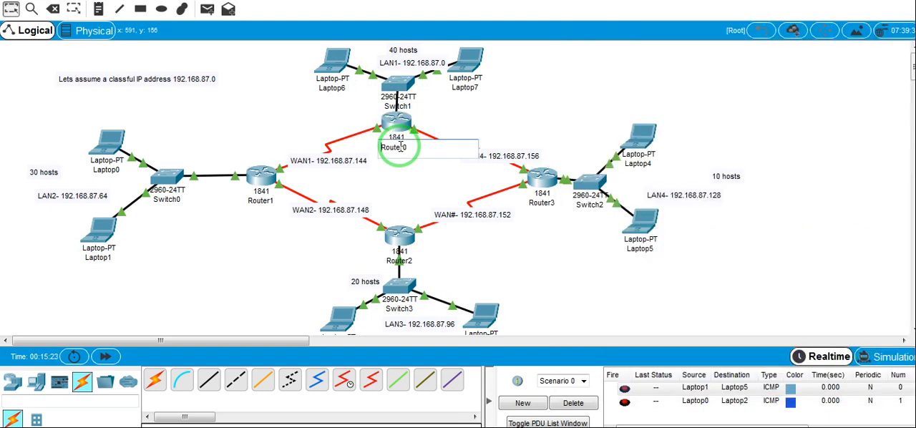
left_click(400, 128)
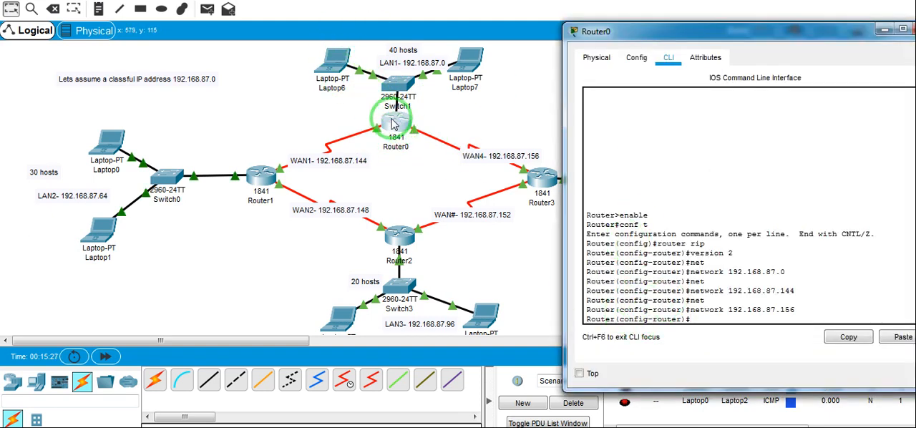
left_click(264, 181)
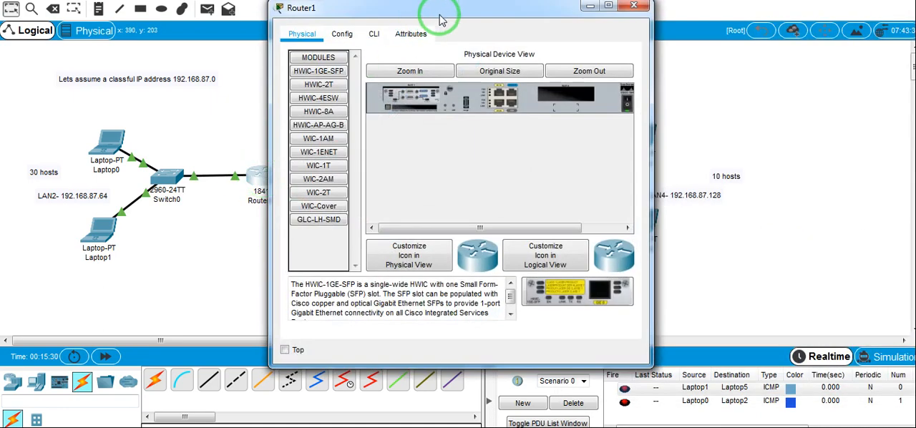
left_click_drag(444, 18, 713, 32)
left_click(643, 49)
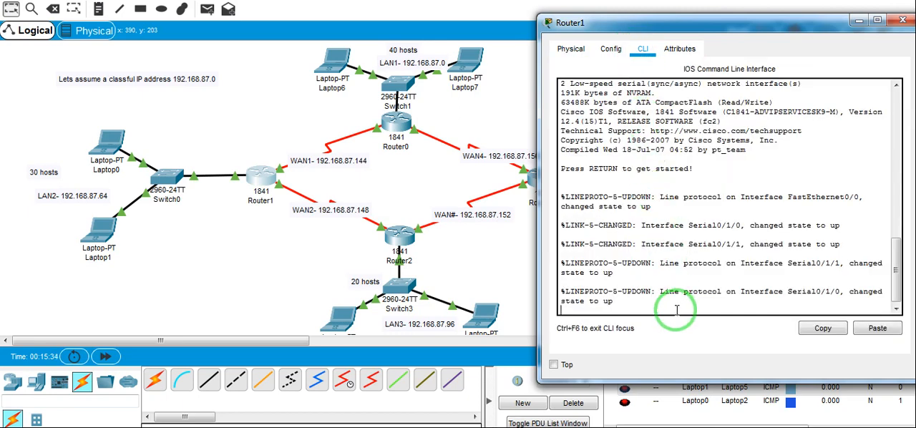
key("Return")
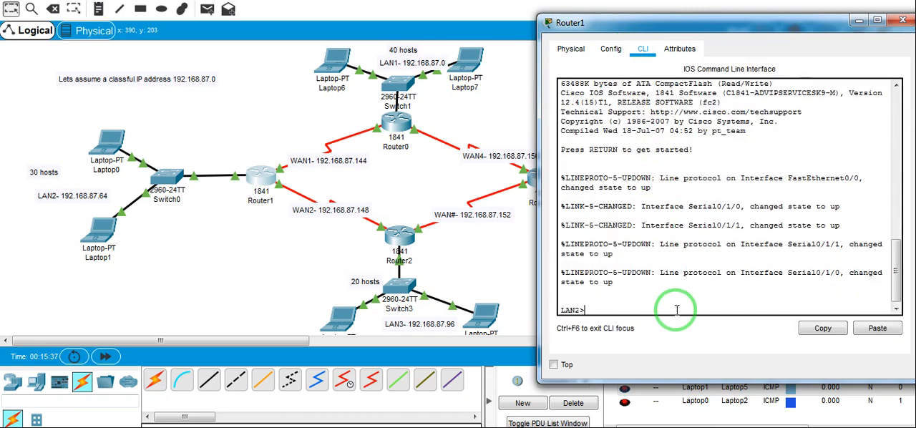
Enter privileged mode with enable and global configuration mode with conf ter on Router1
type("enable")
key("Return")
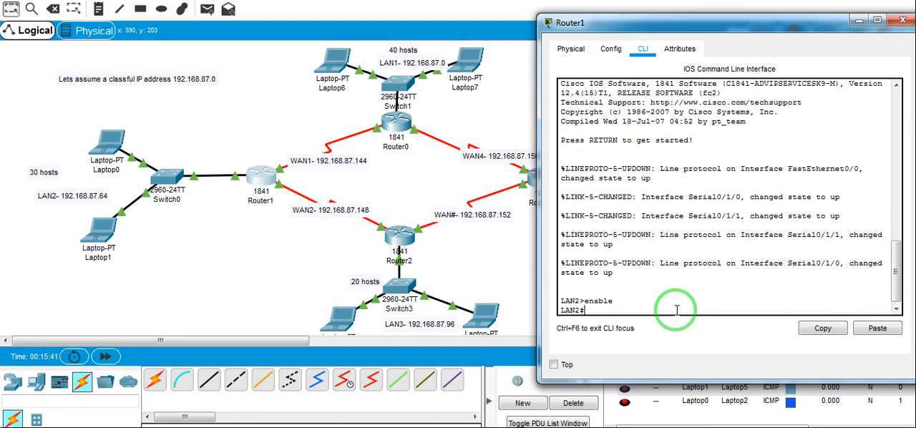
type("conf ter")
key("Return")
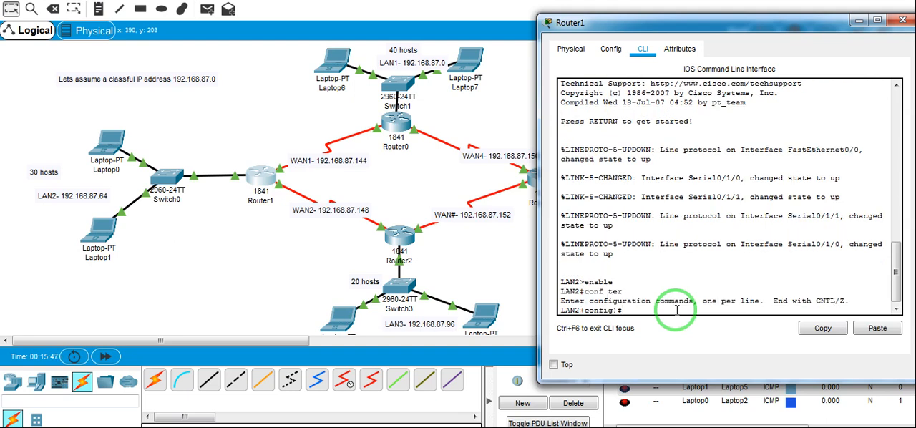
Enable RIP routing on Router1 with router rip and set it to version 2
type("router rip")
key("Return")
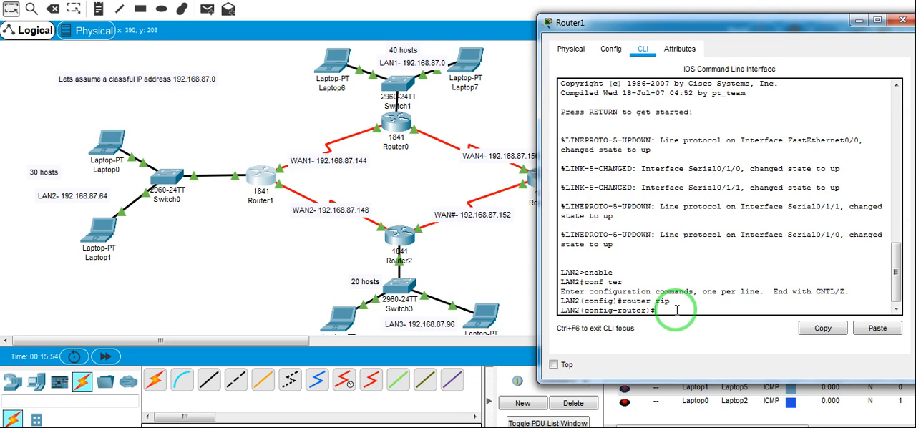
type("version 2")
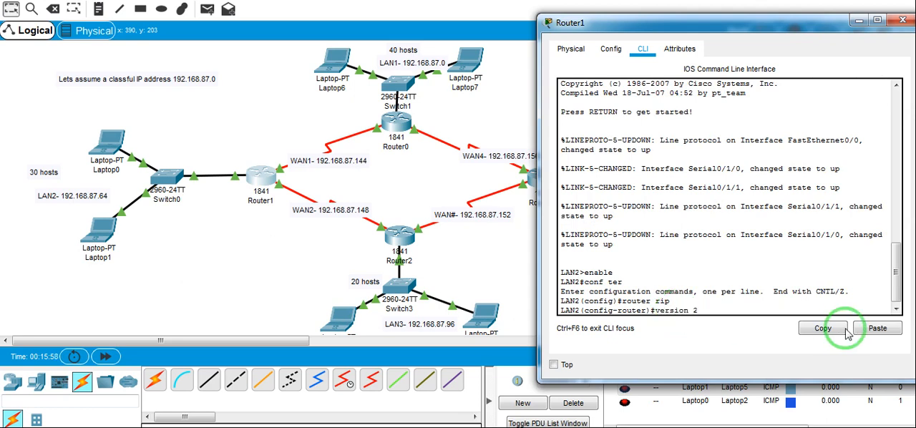
key("Return")
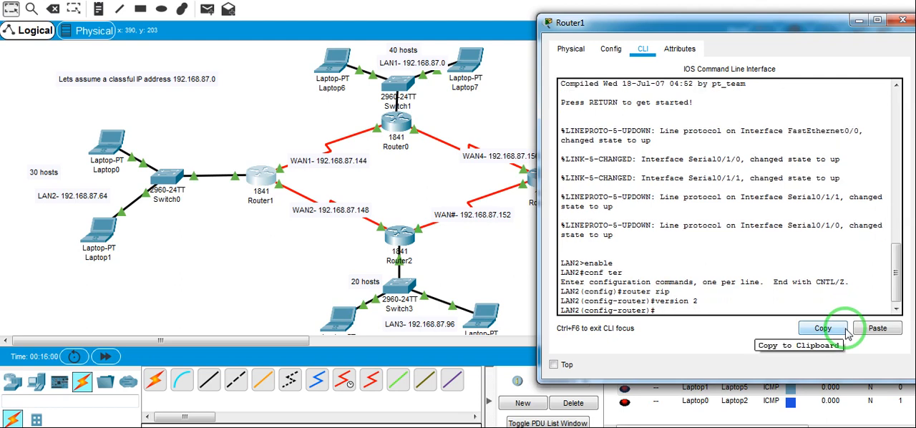
Advertise the LAN2 network 192.168.87.64 in Router1's RIP configuration with the network command
type("n")
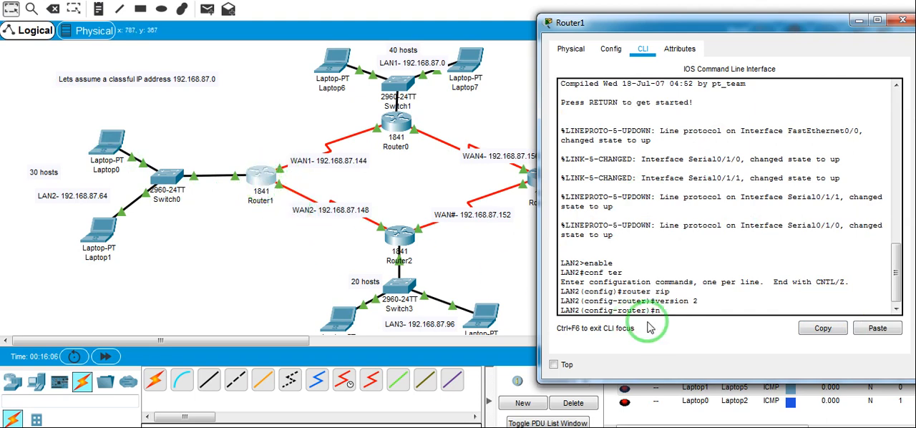
type("w")
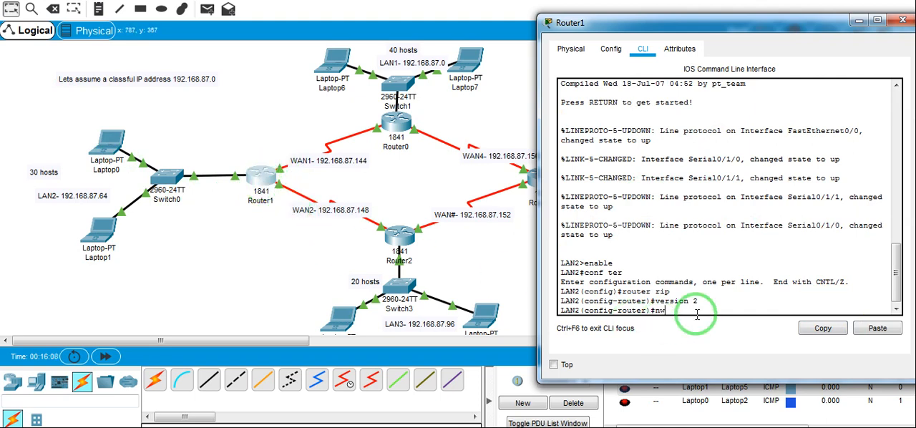
key("BackSpace")
type("et")
key("Tab")
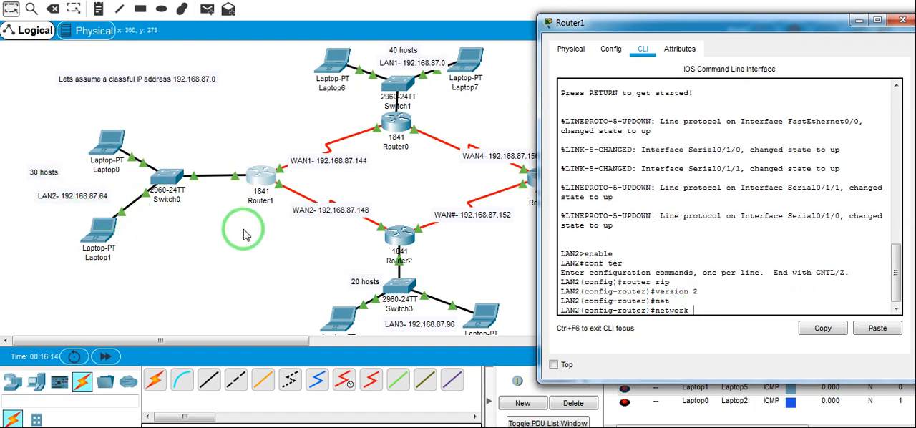
type("192.168.87.64")
key("Return")
Add the WAN1 network 192.168.87.144 to Router1's RIP configuration
type("net")
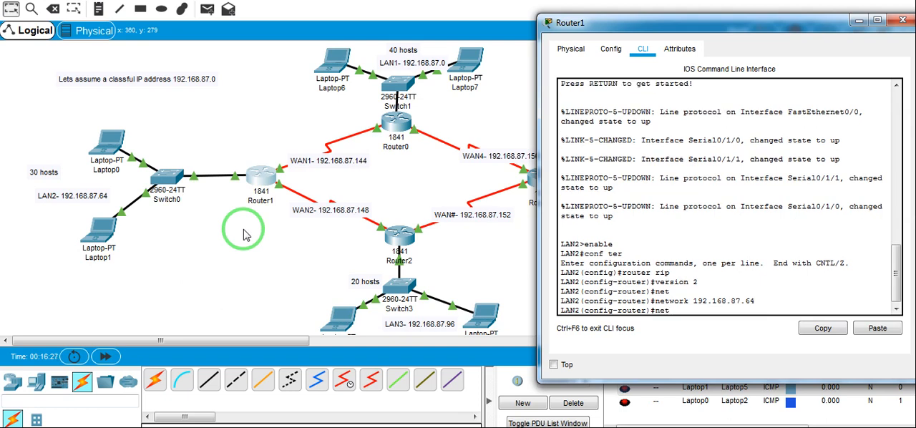
key("Tab")
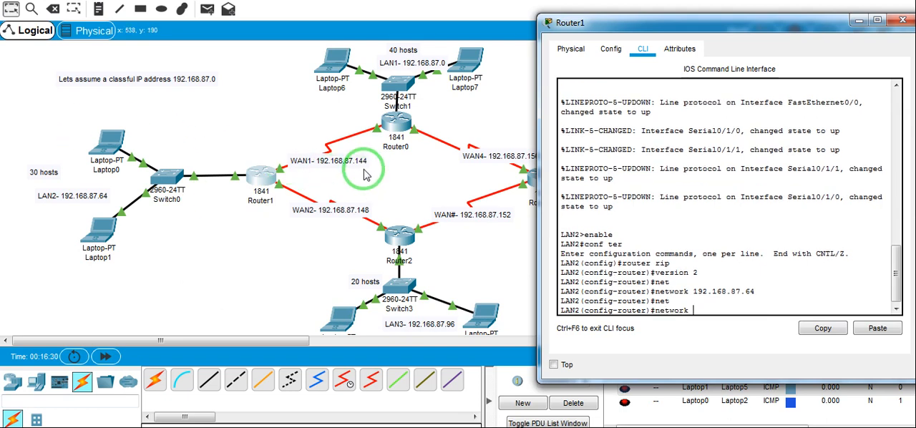
type("1")
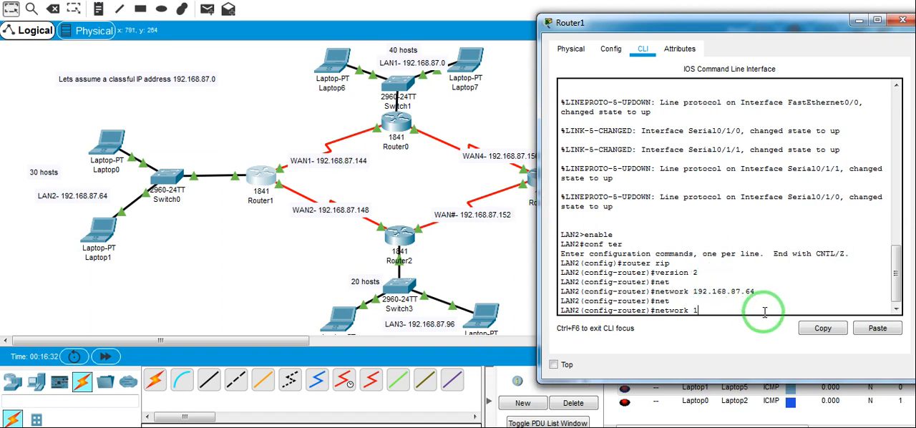
type("92.168.87.")
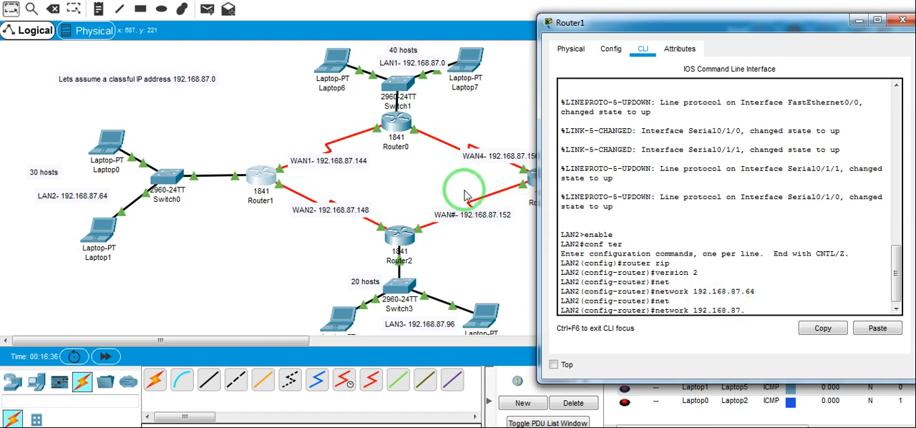
type("144")
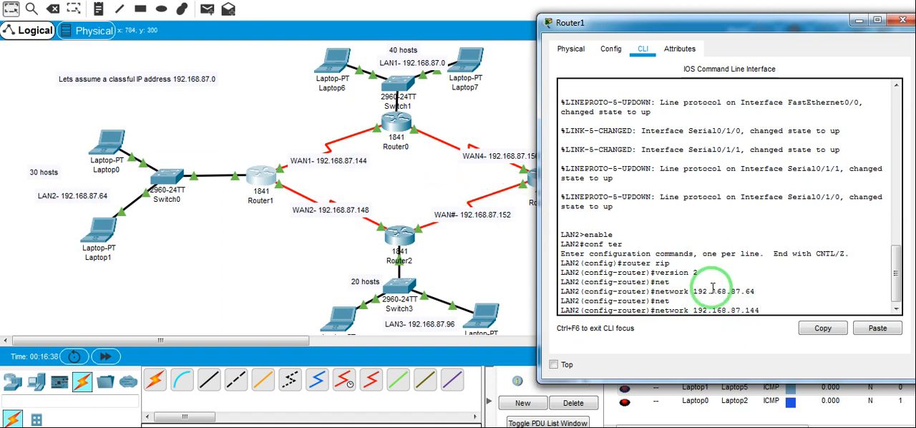
key("Return")
Add the WAN2 network 192.168.87.148 to Router1's RIP configuration
type("net")
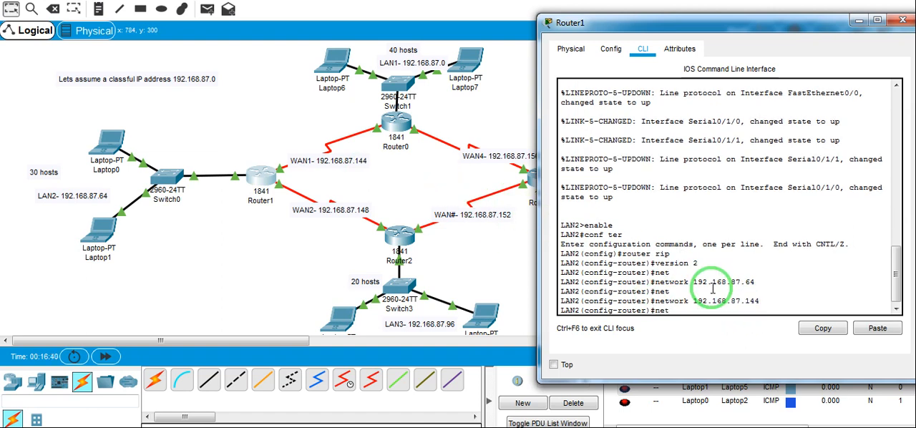
key("Tab")
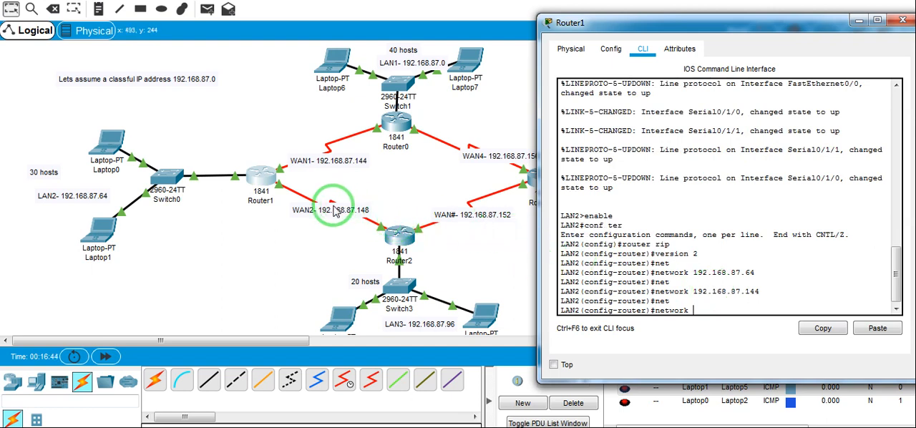
type("1")
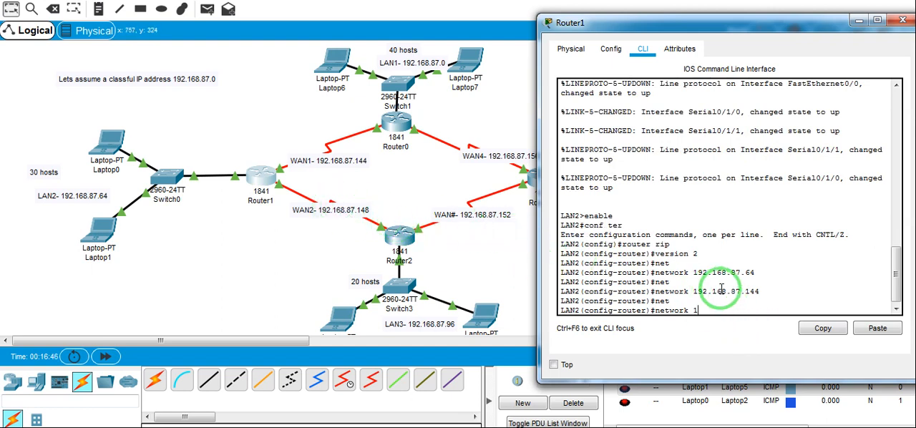
type("92.168.87.148")
key("Return")
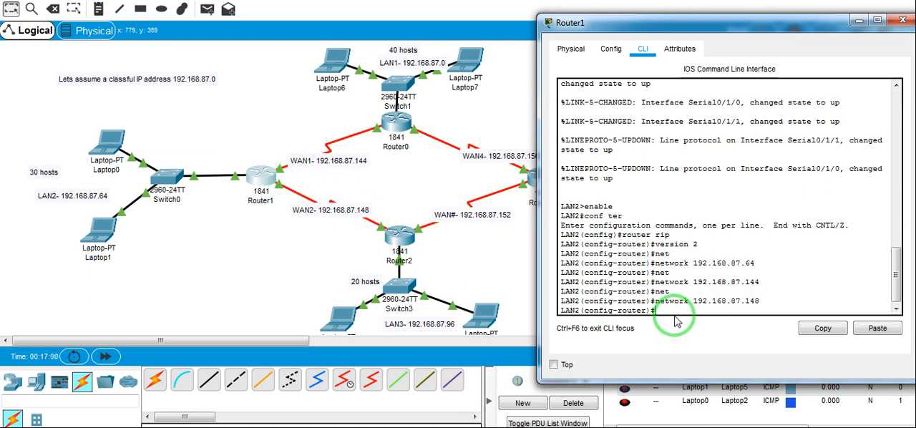
Open Router2's command line and enter global configuration mode with enable and conf terminal
left_click(403, 244)
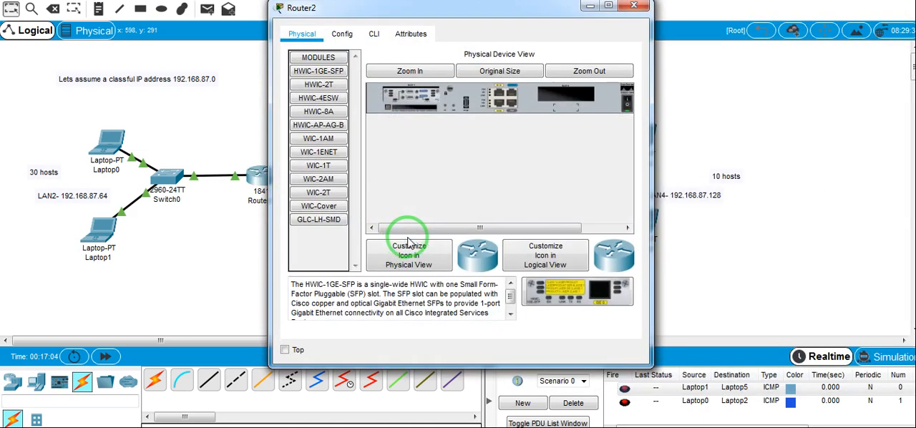
left_click(376, 36)
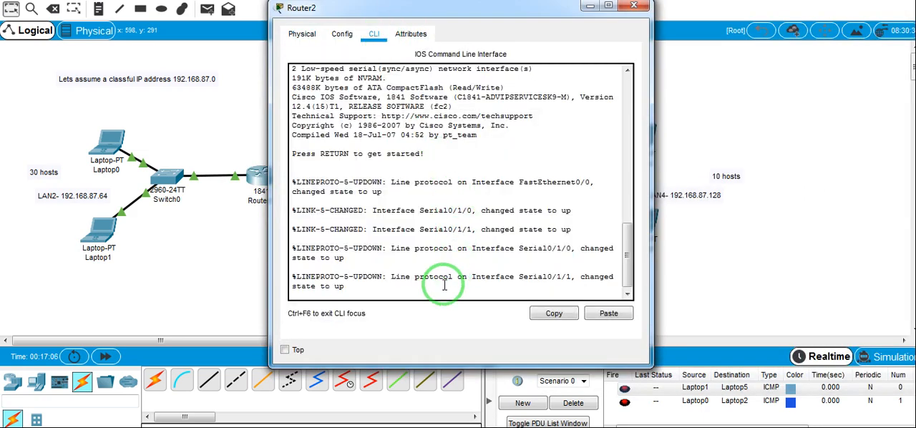
key("Return")
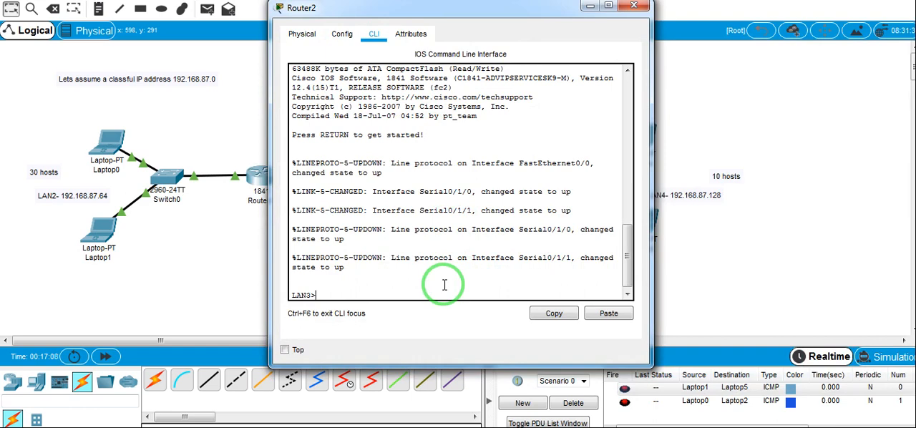
type("enable")
key("Return")
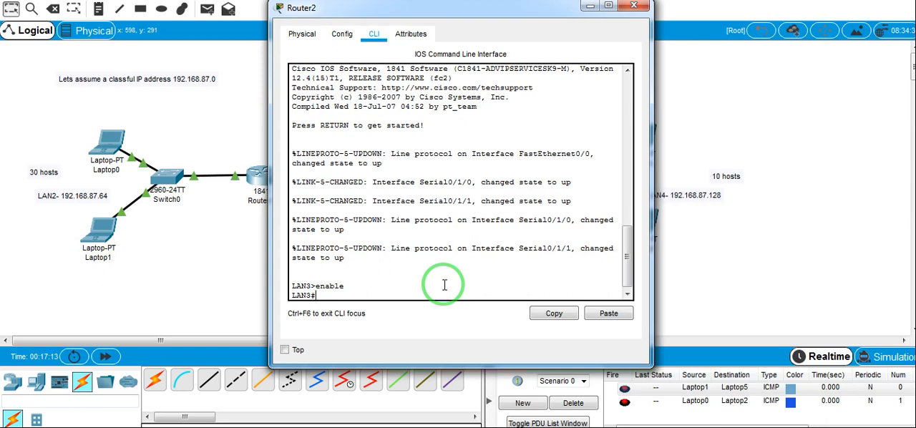
type("conf ter")
key("Tab")
key("Return")
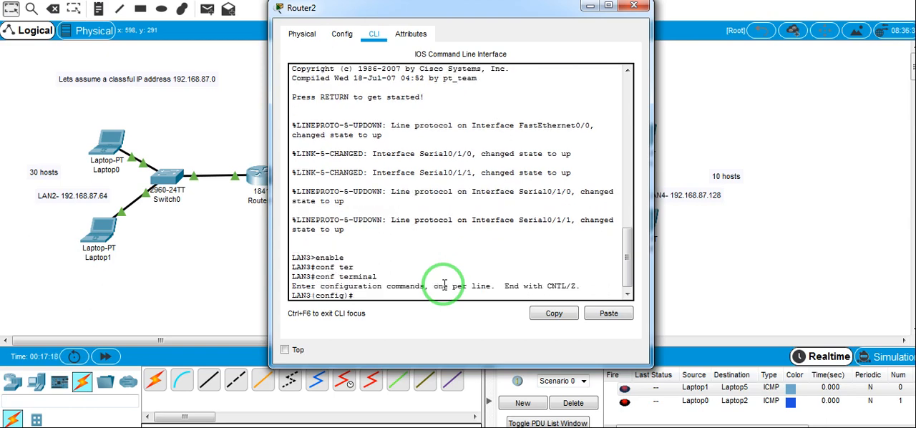
Enable RIP routing on Router2 with router rip and set it to version 2
type("router rip")
key("Return")
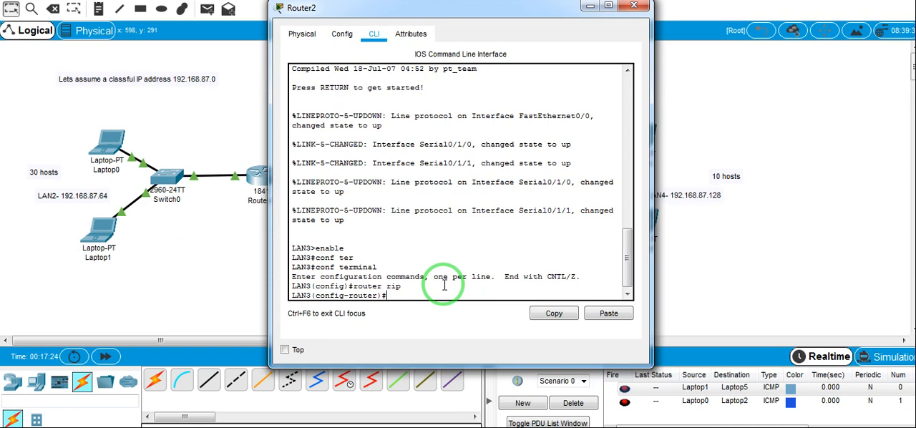
type("version 2")
key("Return")
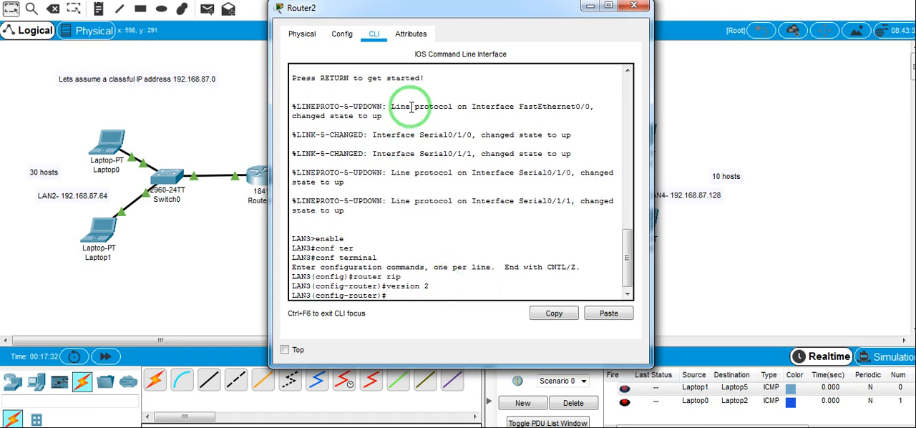
Advertise the LAN3 network 192.168.87.96 in Router2's RIP configuration with the network command
left_click_drag(474, 16, 748, 51)
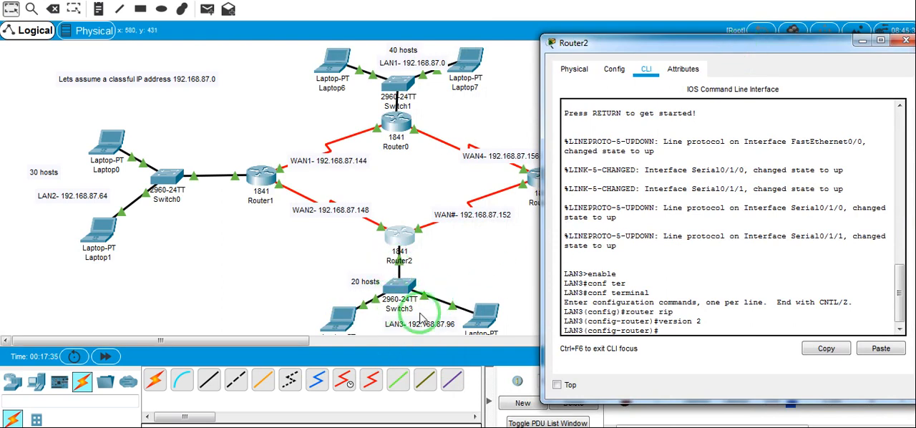
type("ner")
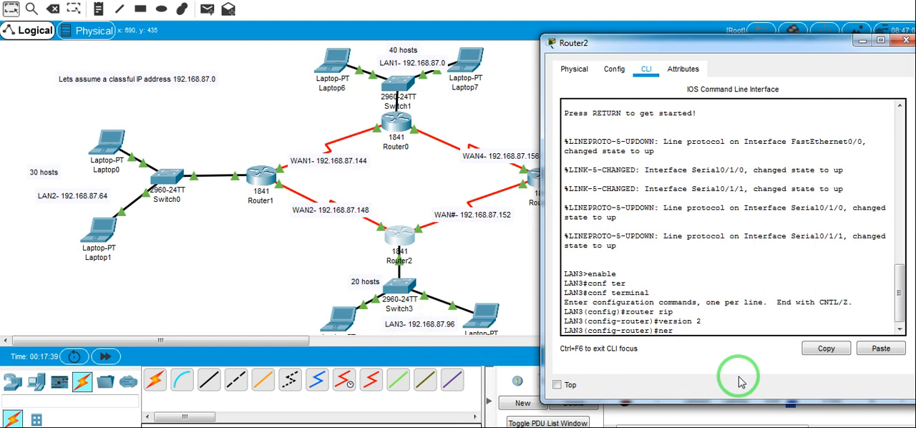
key("BackSpace")
type("t")
key("Tab")
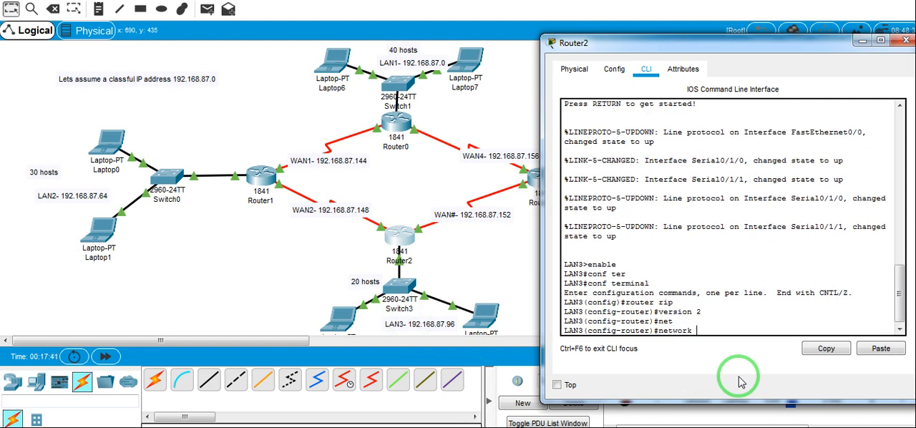
type("192.168.87.96")
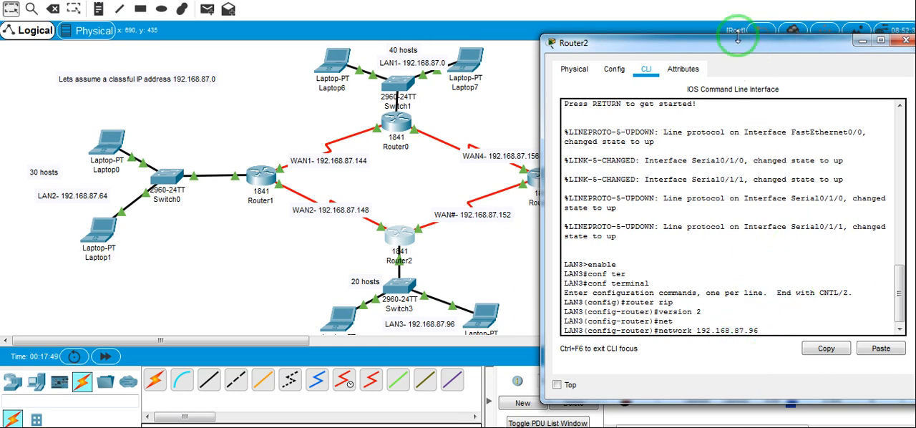
left_click_drag(739, 51, 736, 36)
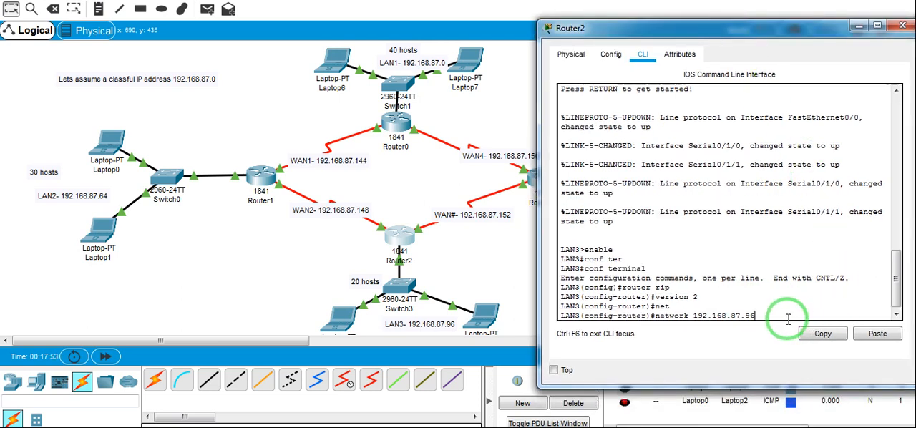
key("Return")
Add the WAN2 network 192.168.87.148 to Router2's RIP configuration
type("net")
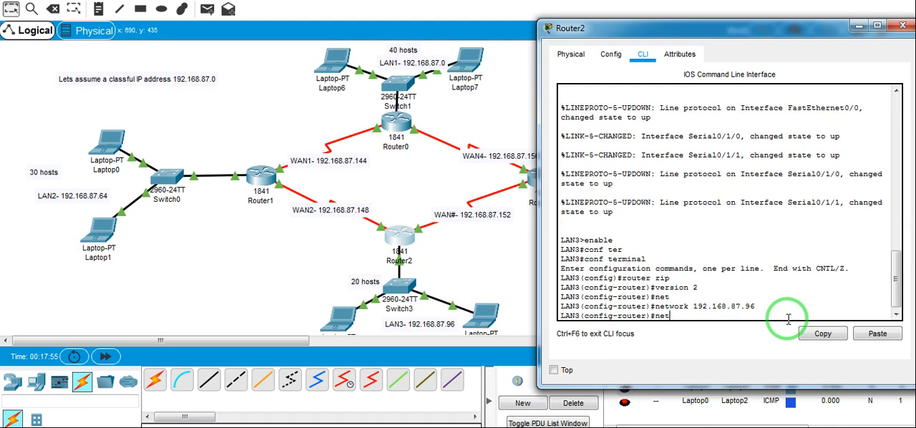
key("Tab")
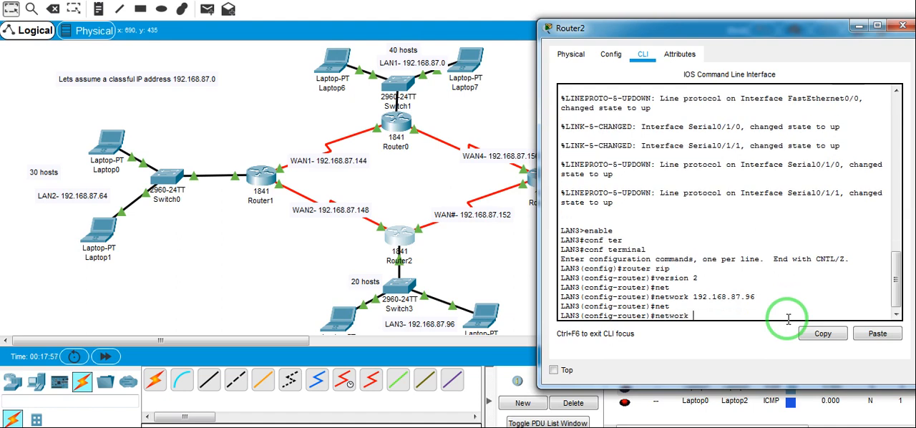
type("1")
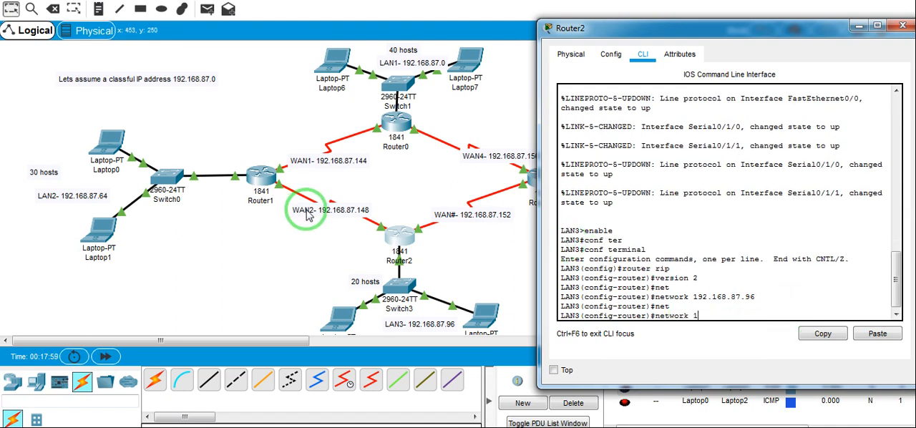
type("92.168.87.")
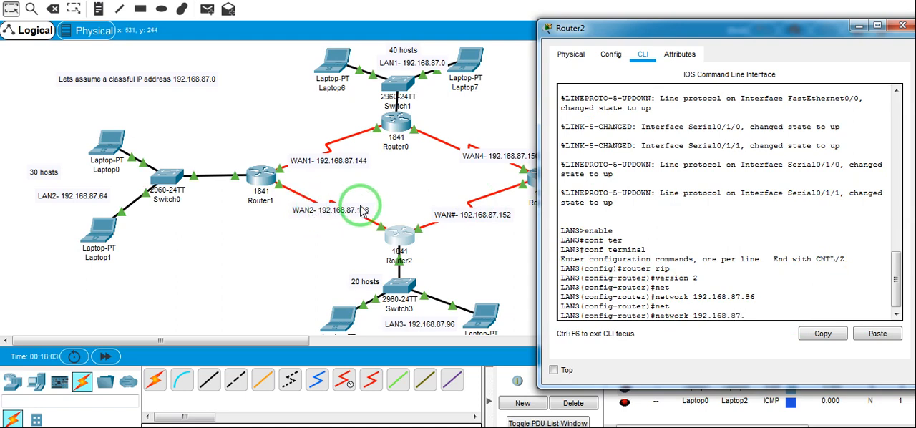
type("14")
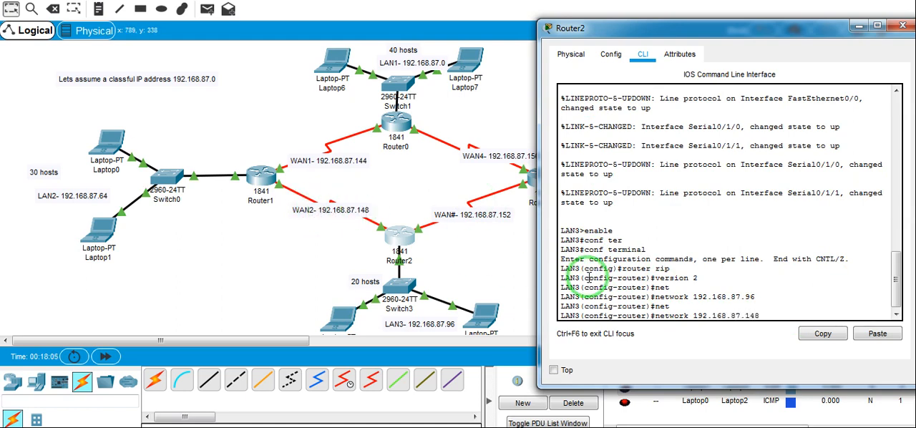
type("8")
key("Return")
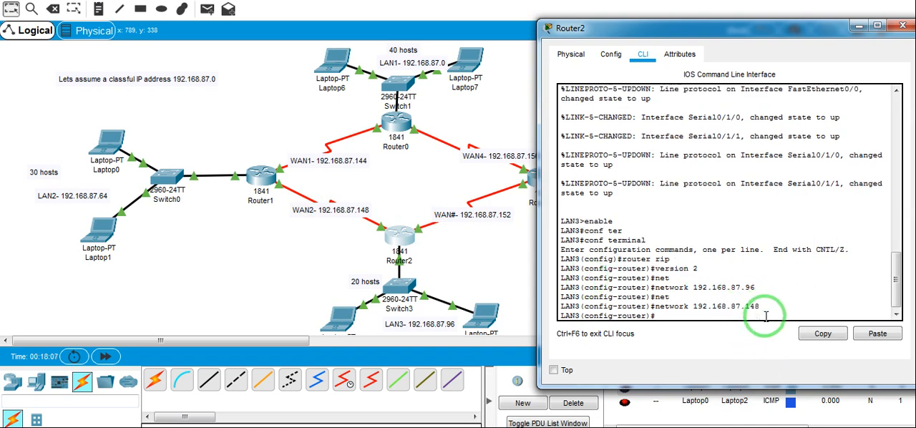
Add the WAN network 192.168.87.152 between Router2 and Router3 to Router2's RIP configuration
type("net")
key("Tab")
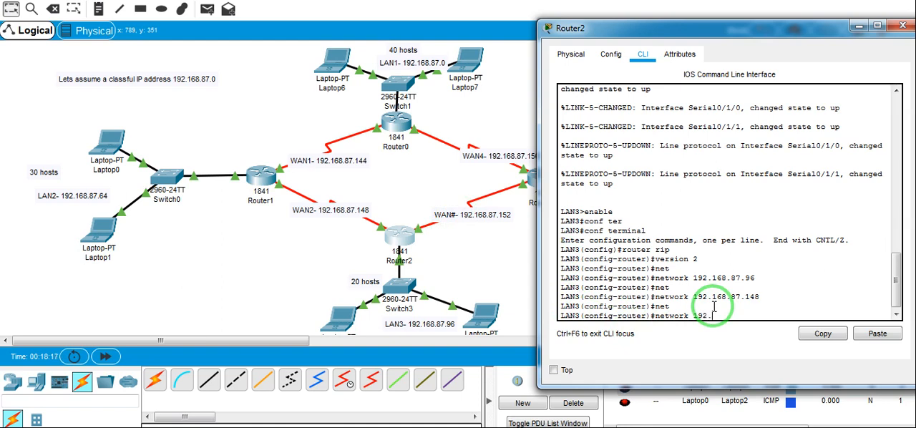
type(".87.152")
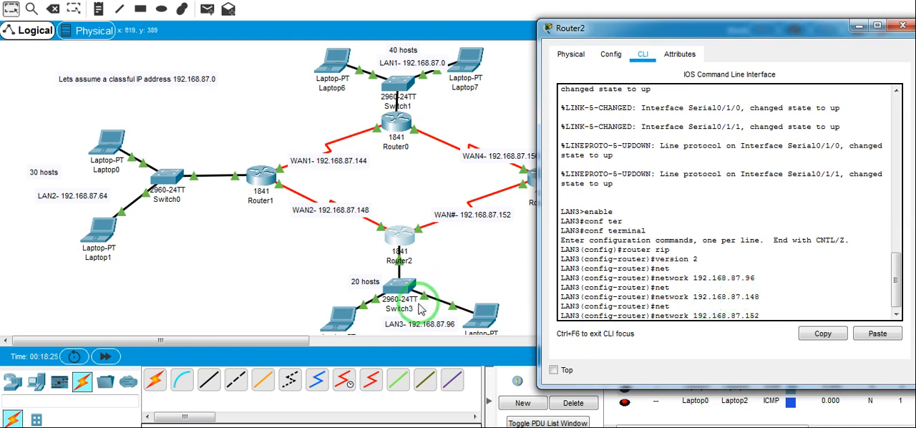
key("Return")
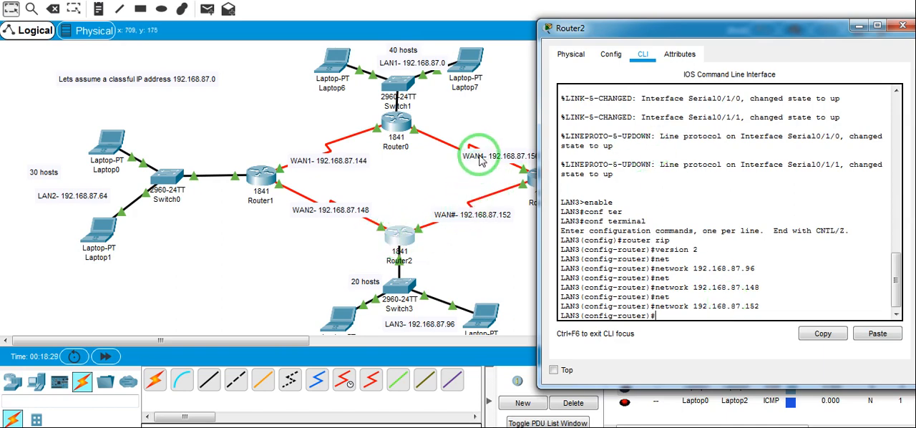
Open Router3's command line and enter privileged mode with the enable command
left_click(479, 190)
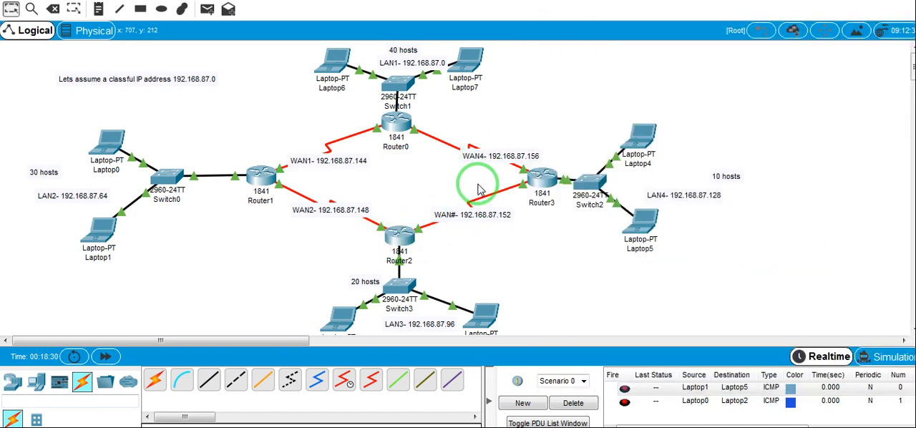
left_click(542, 178)
left_click(374, 34)
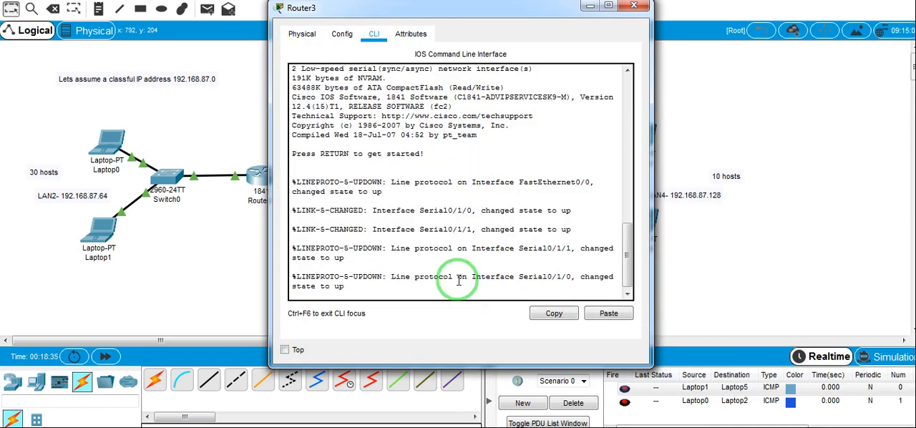
key("Return")
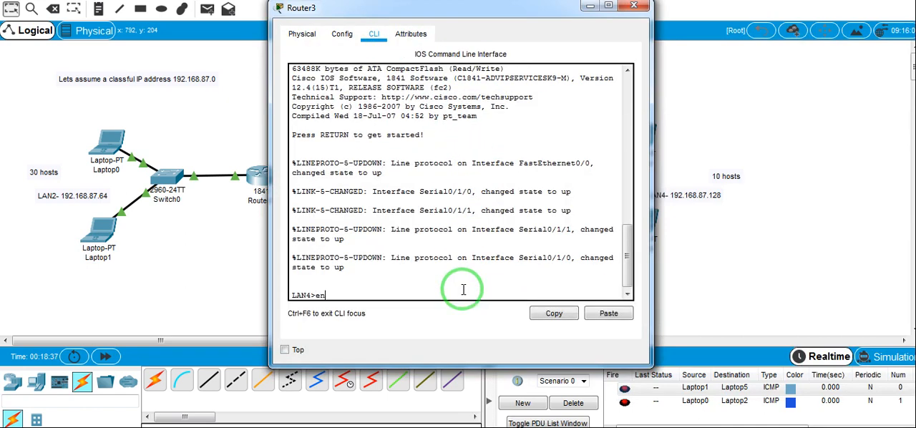
key("Return")
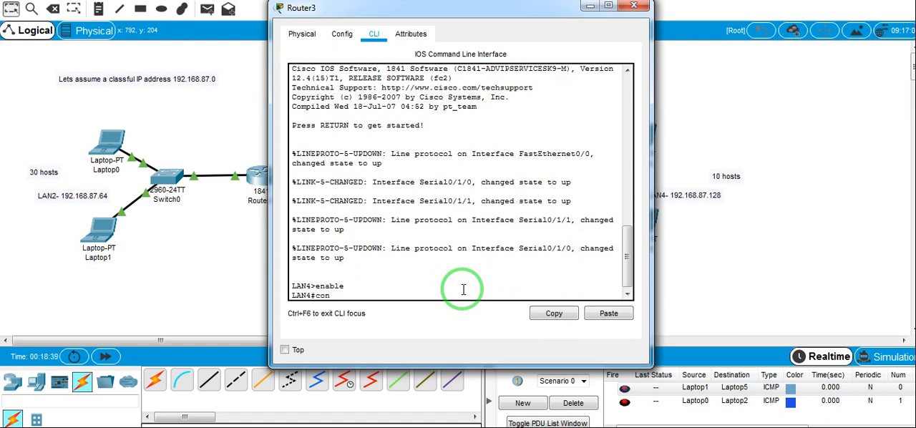
Enter Router3's global configuration mode and enable RIP routing version 2 with router rip and version 2
type("conf t")
key("Tab")
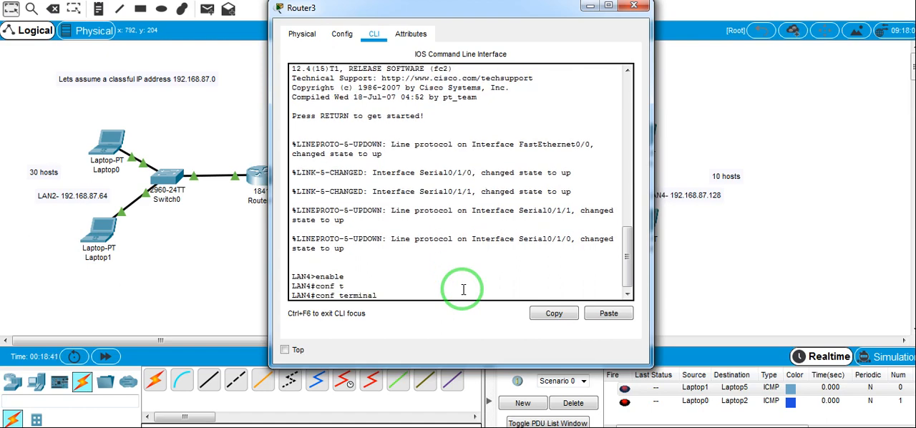
key("Return")
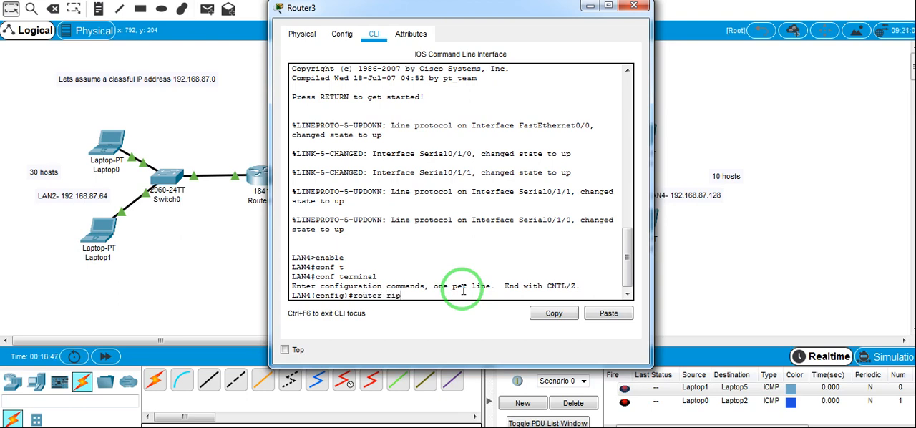
key("Return")
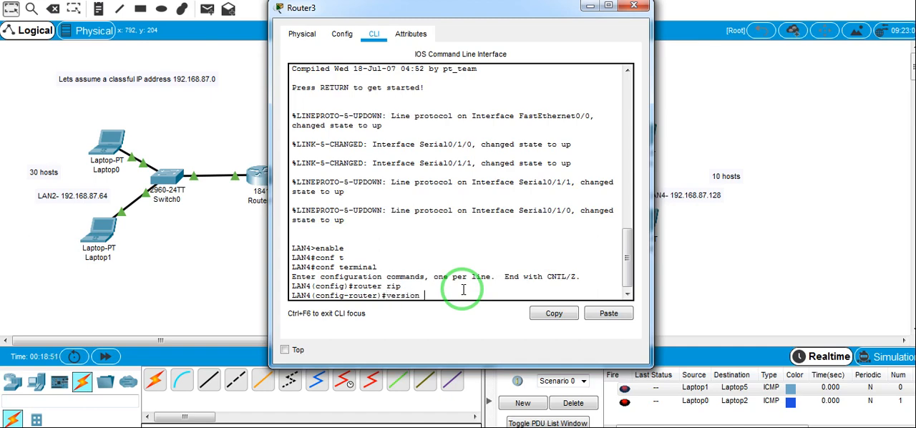
key("Return")
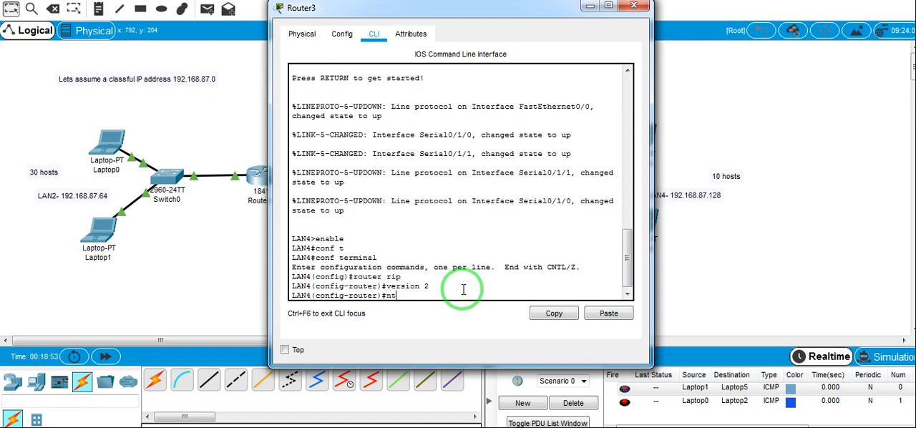
Advertise the LAN4 network 192.168.87.128 in Router3's RIP configuration with the network command
type("net")
key("Tab")
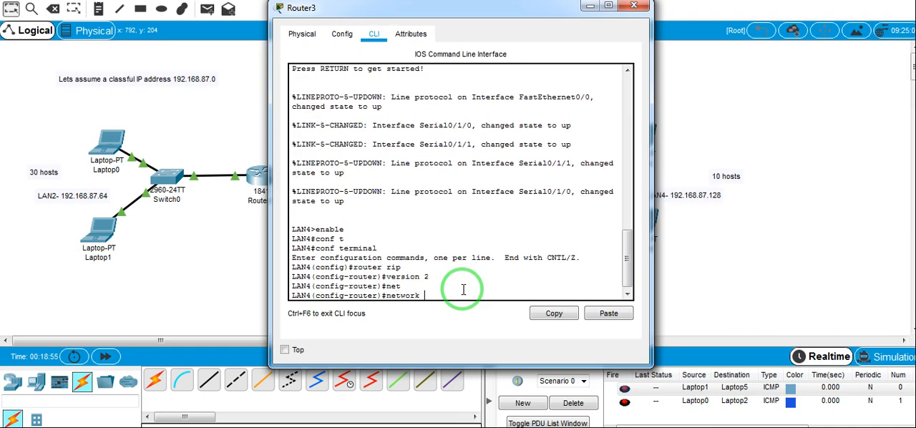
left_click_drag(528, 14, 781, 241)
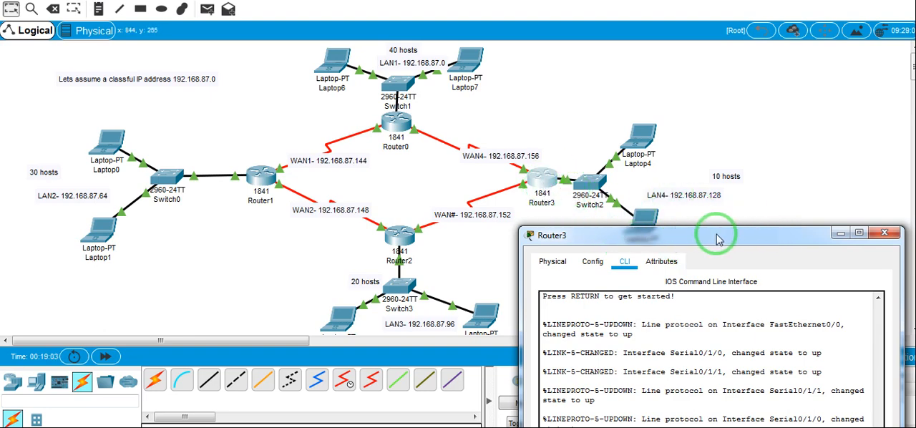
left_click_drag(718, 238, 710, 78)
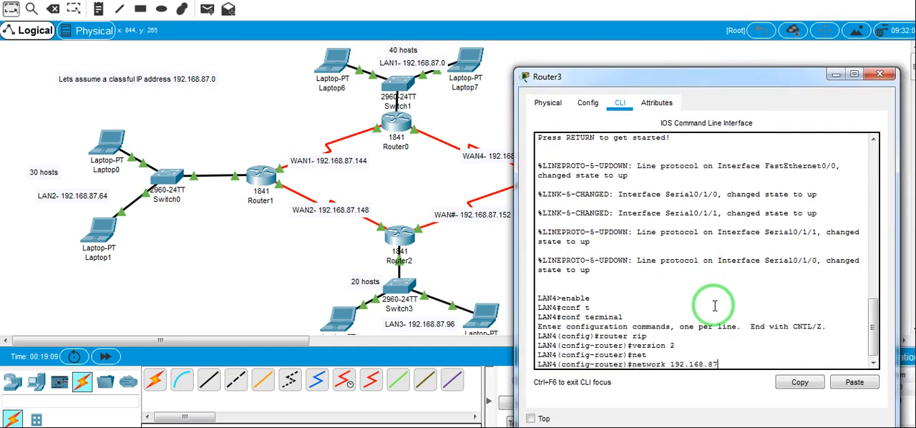
type(".128")
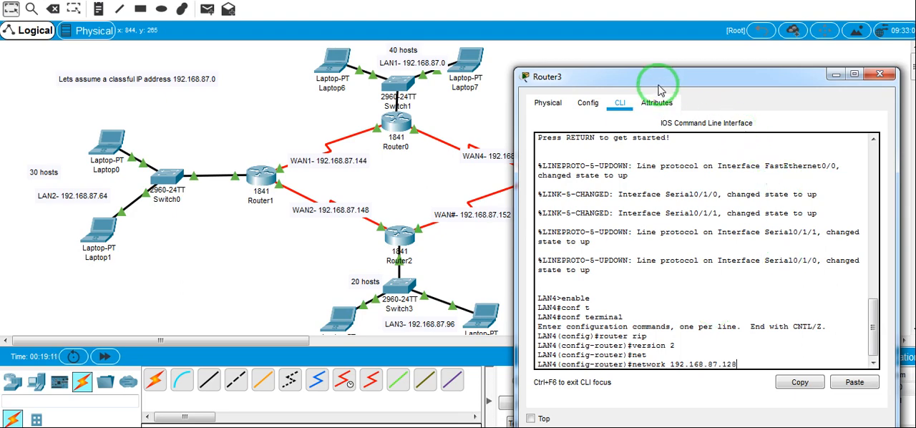
left_click_drag(613, 78, 244, 42)
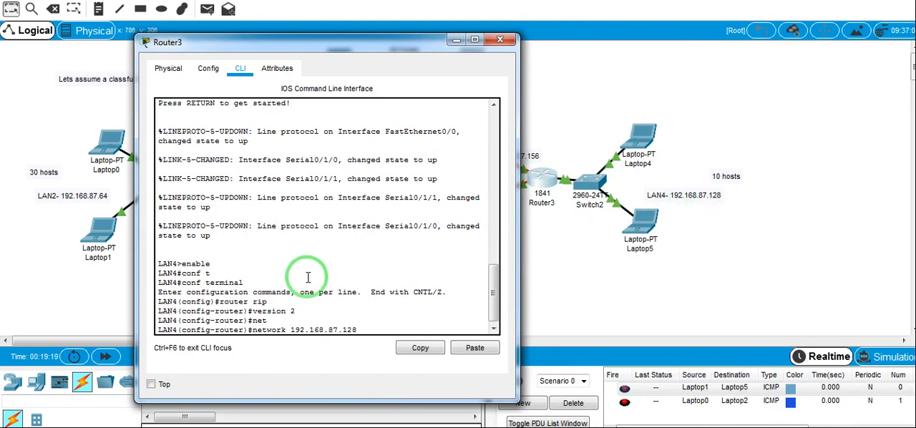
key("Return")
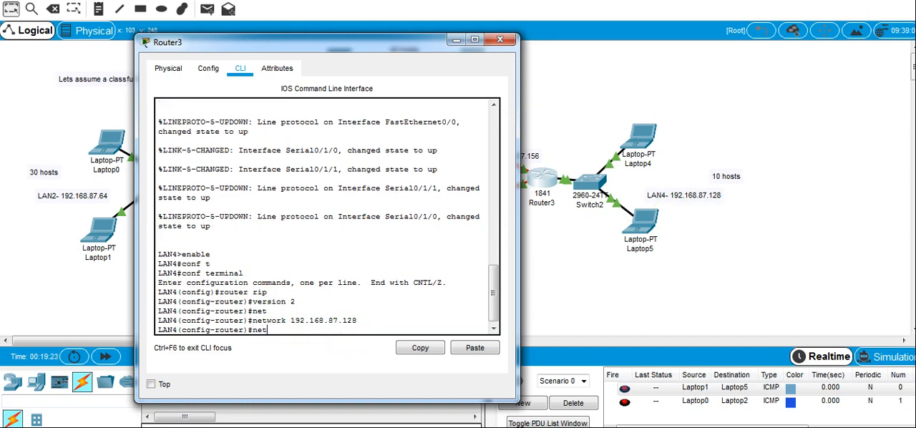
Advertise the WAN4 network 192.168.87.156 in Router3's RIP configuration with the network command
left_click_drag(338, 43, 215, 48)
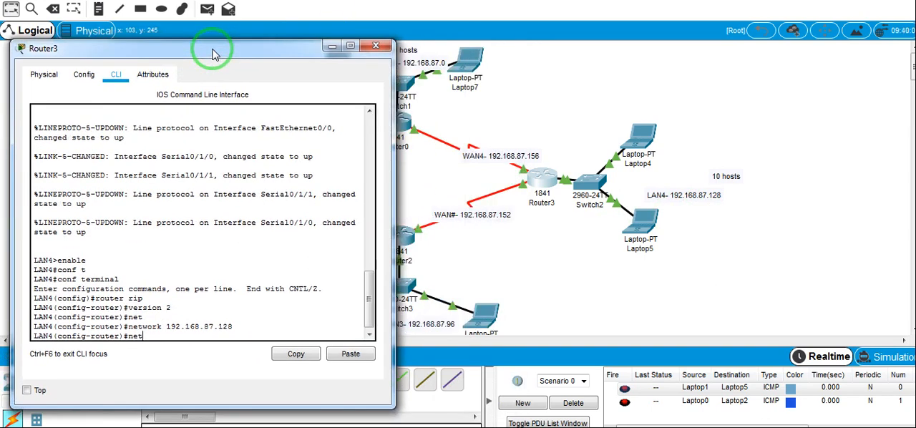
type("net")
key("Tab")
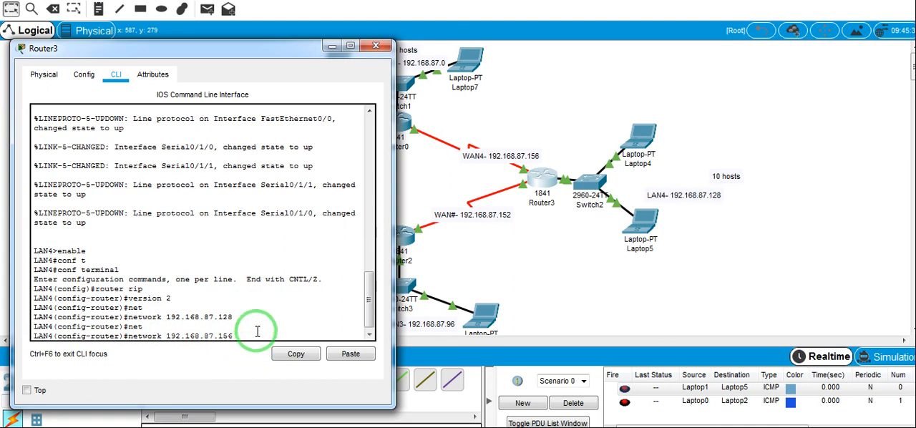
key("Return")
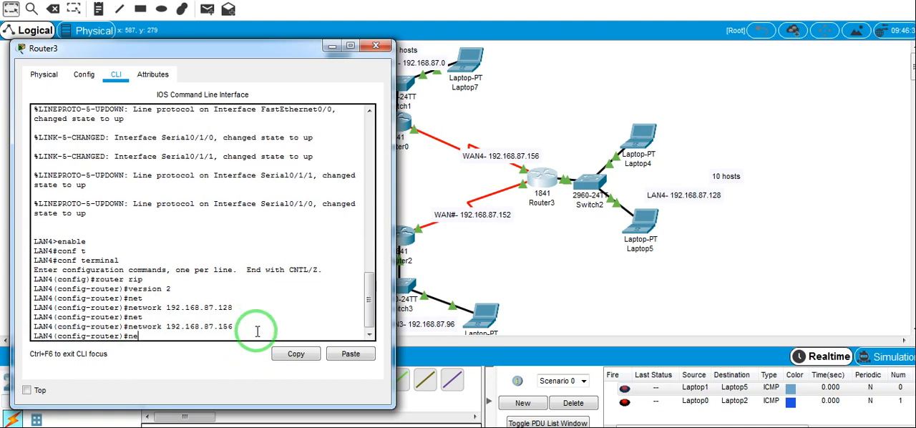
Add the WAN network 192.168.87.152 between Router2 and Router3 to Router3's RIP configuration and minimize the router's window
type("netwo")
key("Tab")
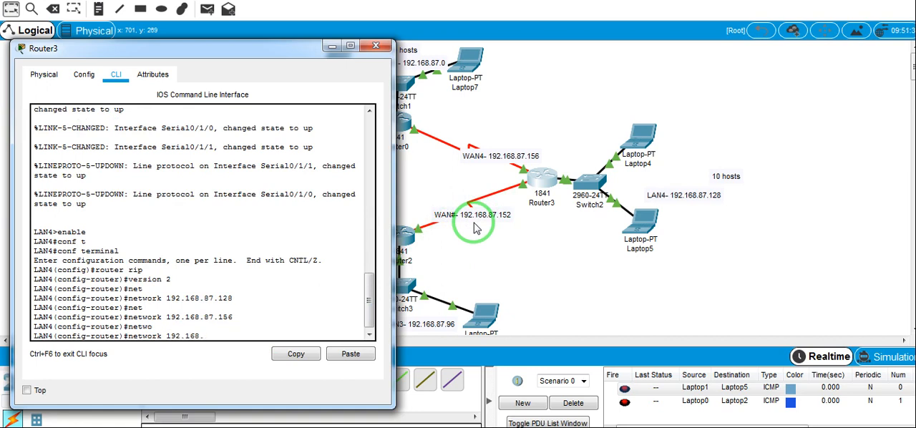
type("87.152")
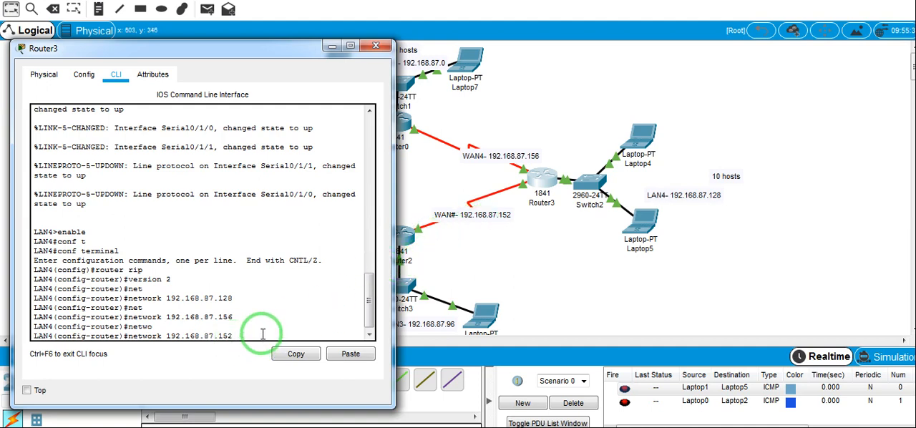
key("Return")
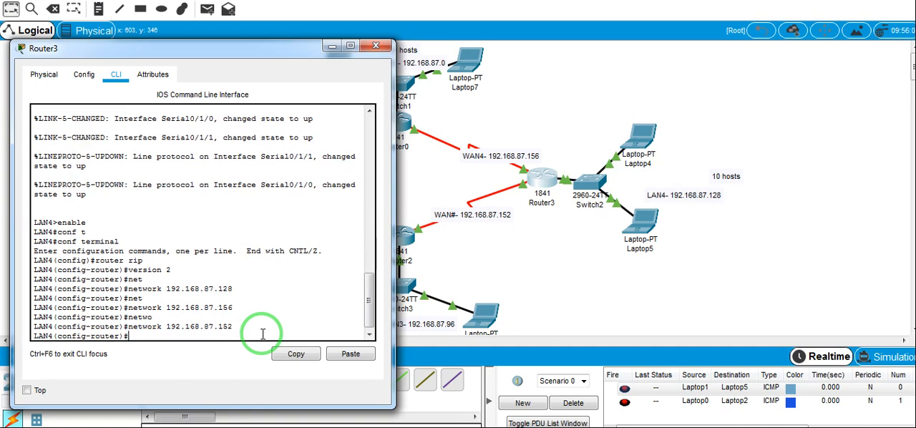
left_click(331, 45)
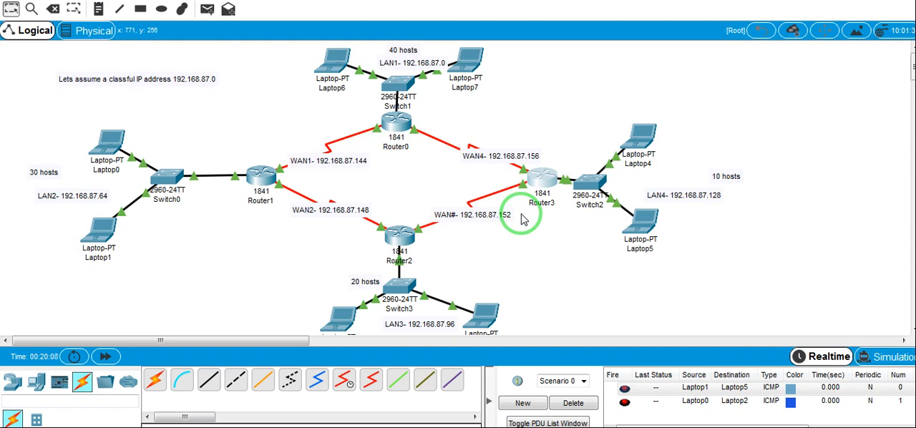
Test connectivity between LAN2 and LAN4 by sending a simple PDU from Laptop0 to Laptop5
mouse_move(533, 207)
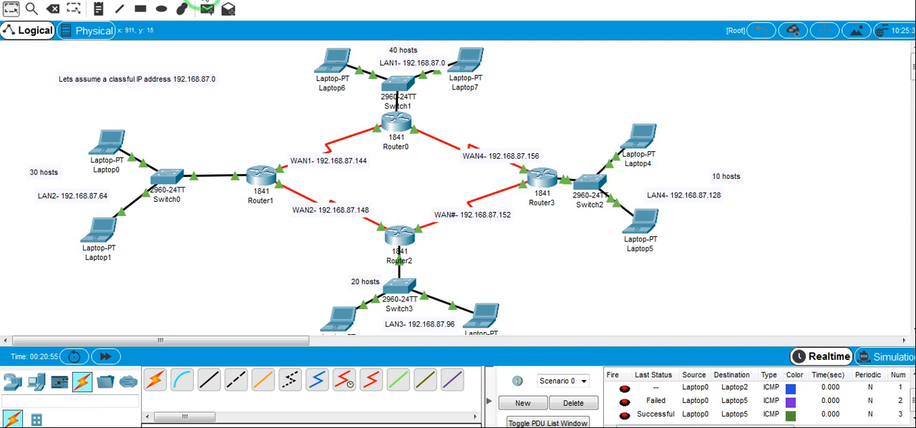
left_click(207, 9)
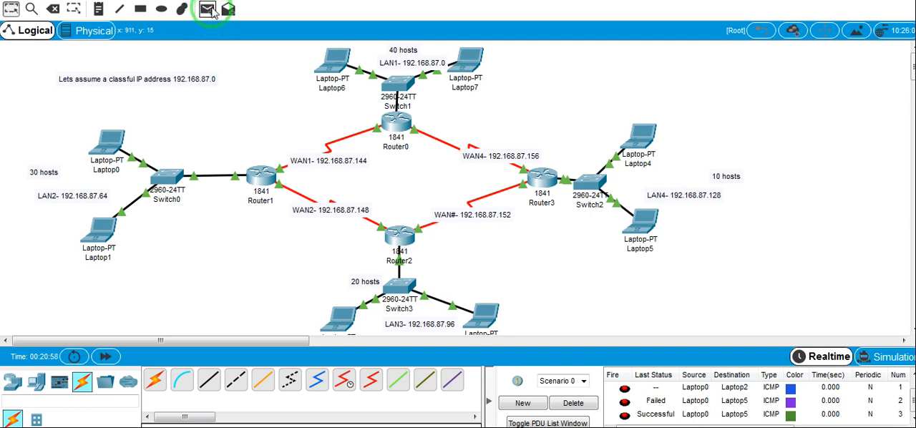
left_click(116, 223)
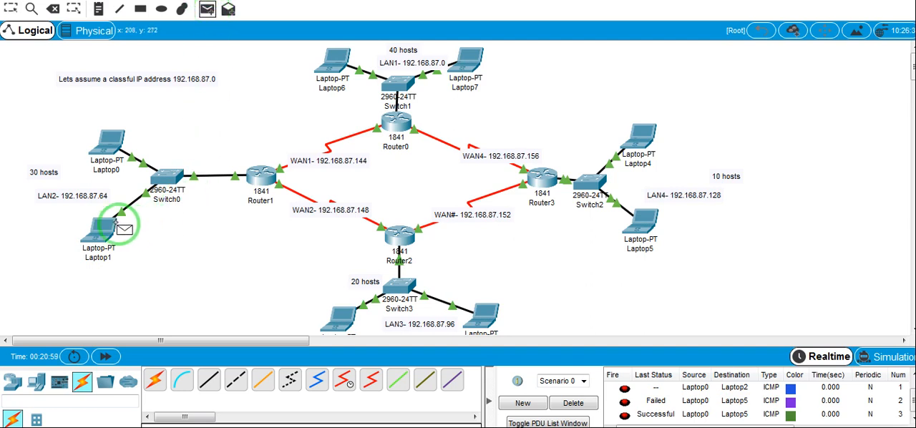
left_click(111, 147)
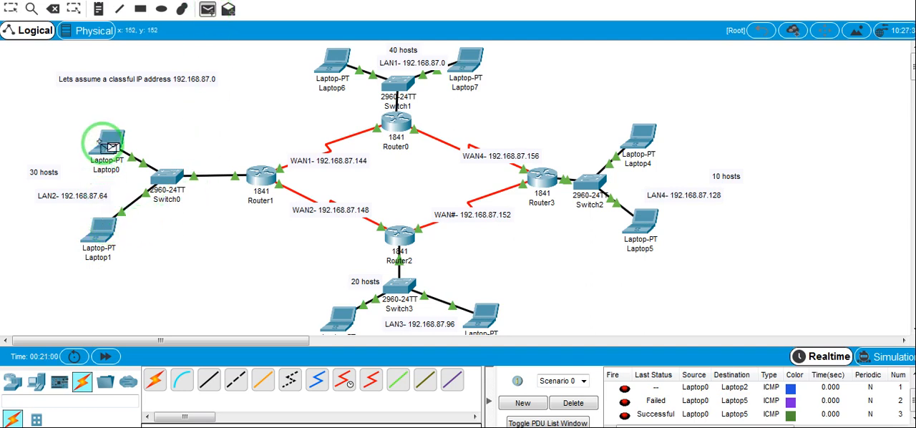
left_click(644, 222)
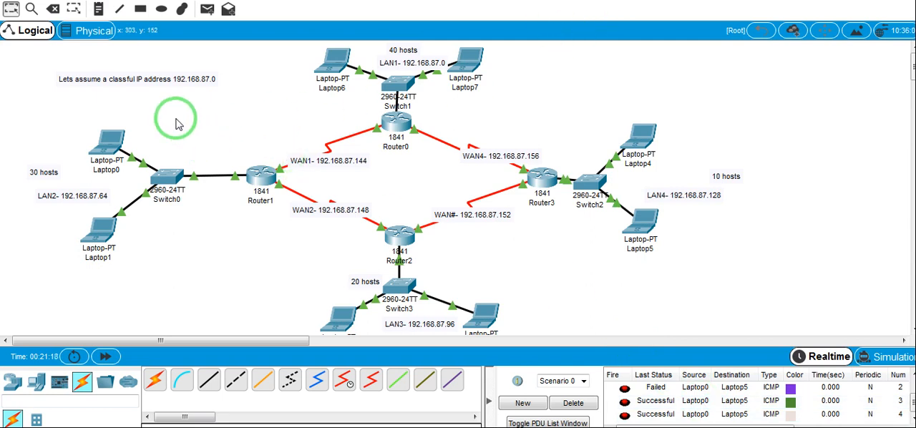
Send two simple PDUs in succession from Laptop1 in LAN2 to Laptop7 in LAN1 and check their delivery status
left_click(207, 8)
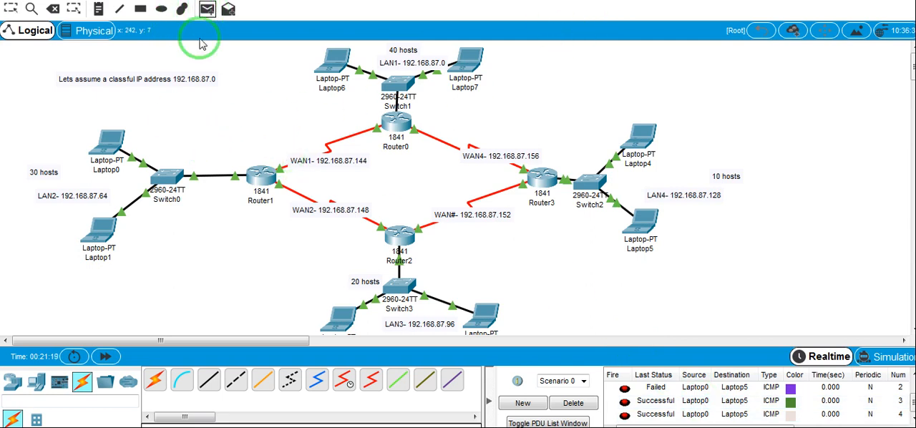
left_click(105, 237)
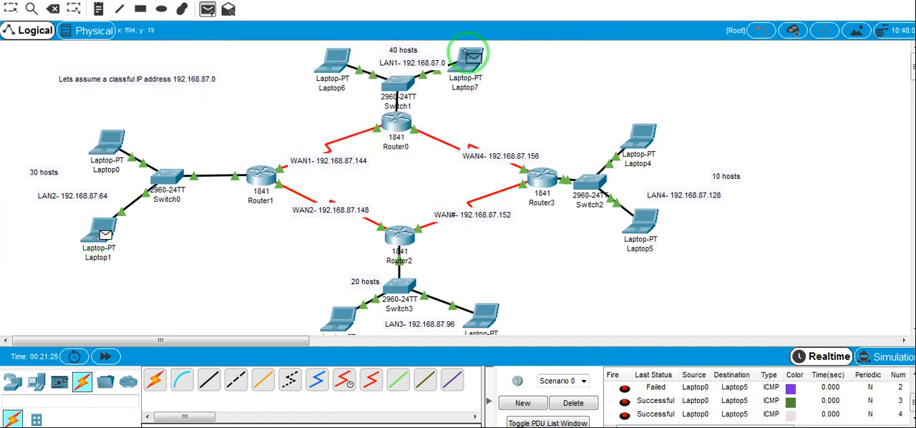
left_click(467, 54)
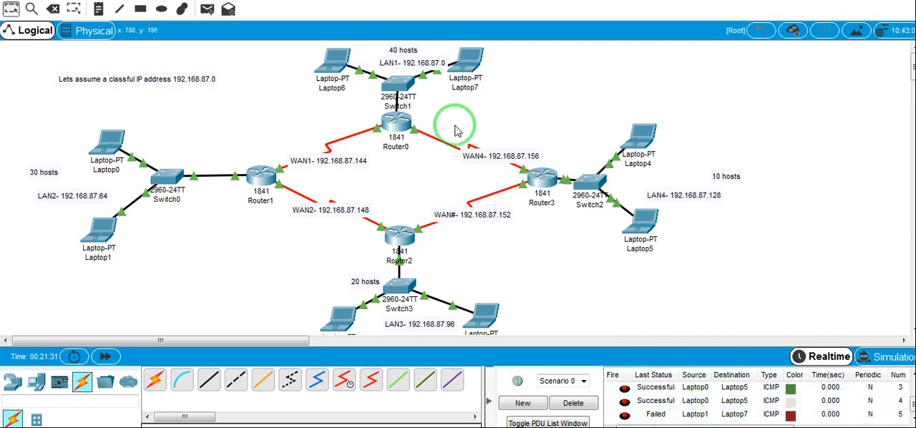
left_click(207, 8)
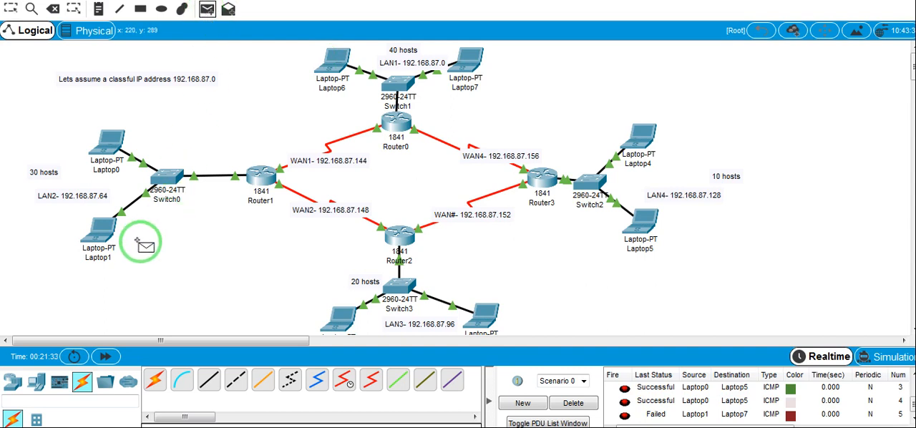
left_click(99, 232)
left_click(465, 63)
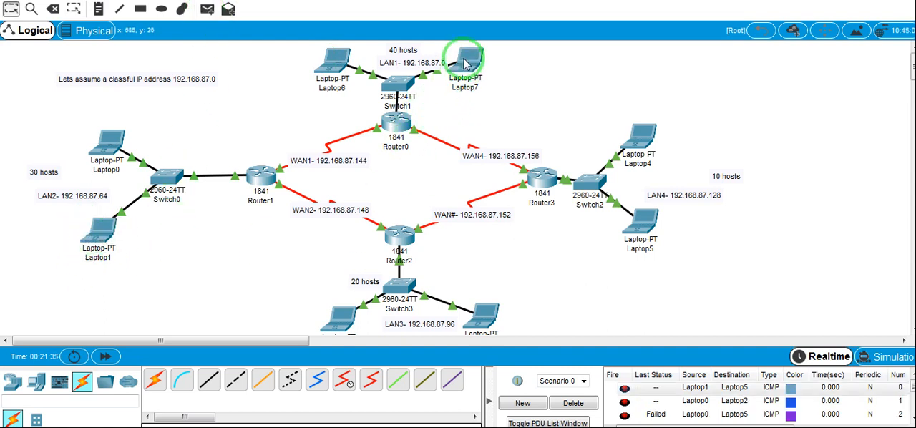
scroll(681, 414, "down", 1)
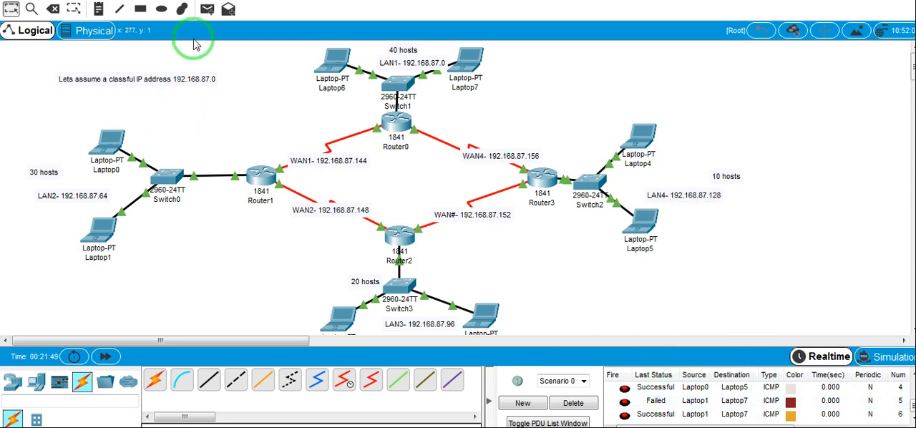
Send three simple PDUs in succession from Laptop6 in LAN1 to Laptop3 in LAN3, checking the delivery status after each
left_click(207, 8)
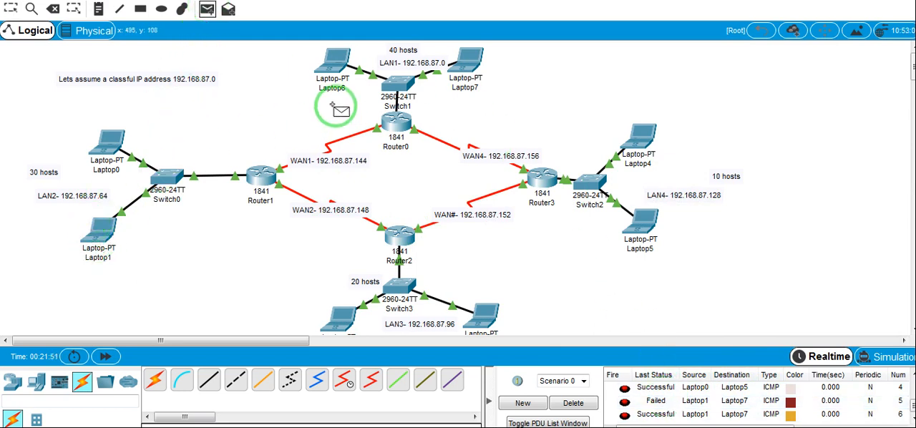
left_click(335, 60)
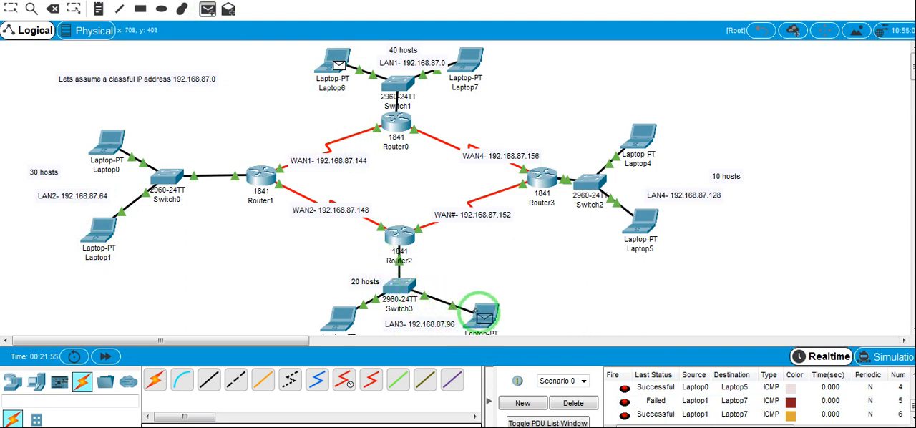
left_click(484, 313)
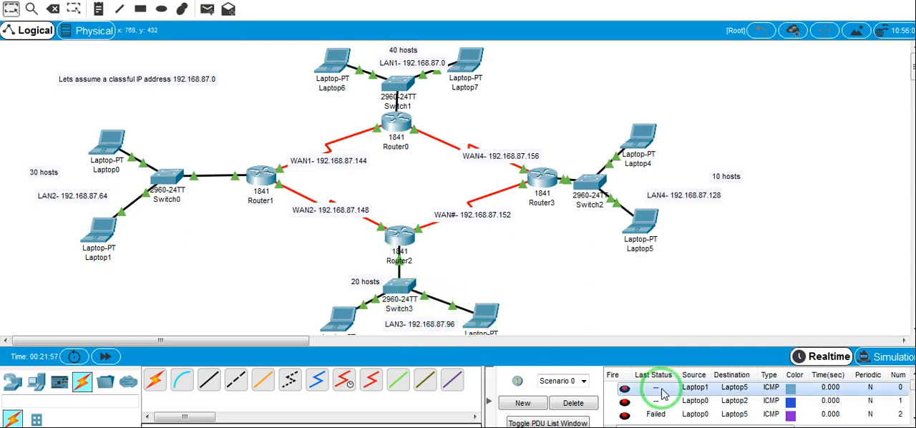
scroll(710, 394, "down", 3)
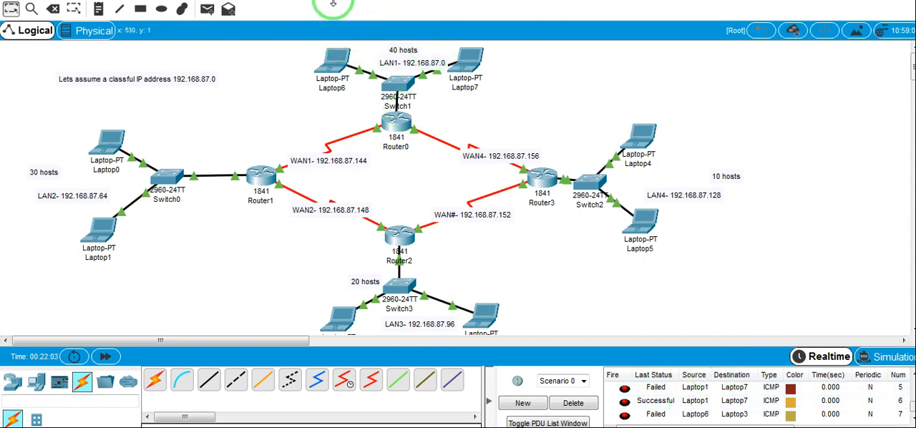
left_click(207, 9)
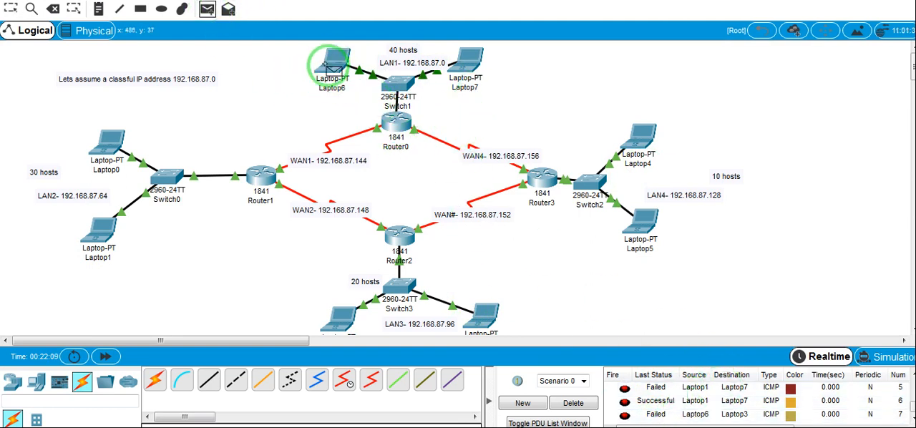
left_click(334, 63)
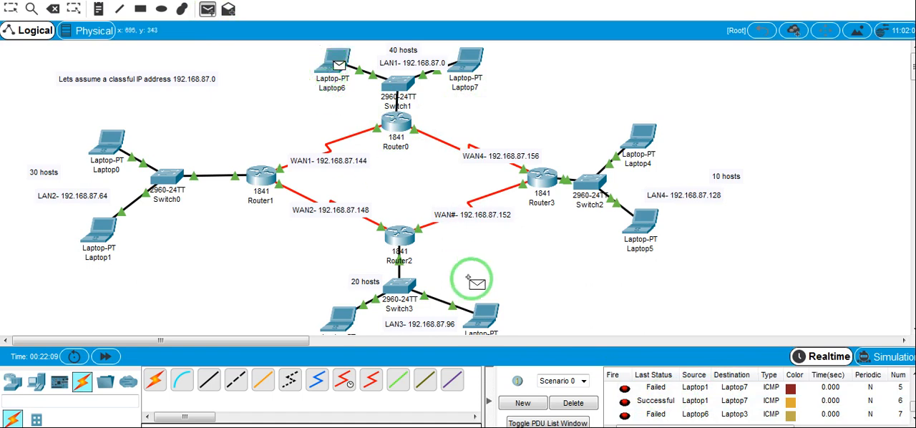
left_click(487, 312)
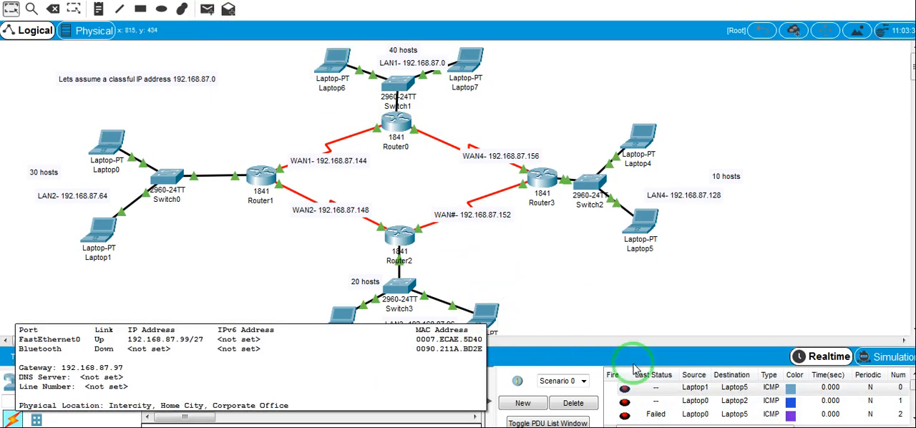
scroll(689, 407, "down", 2)
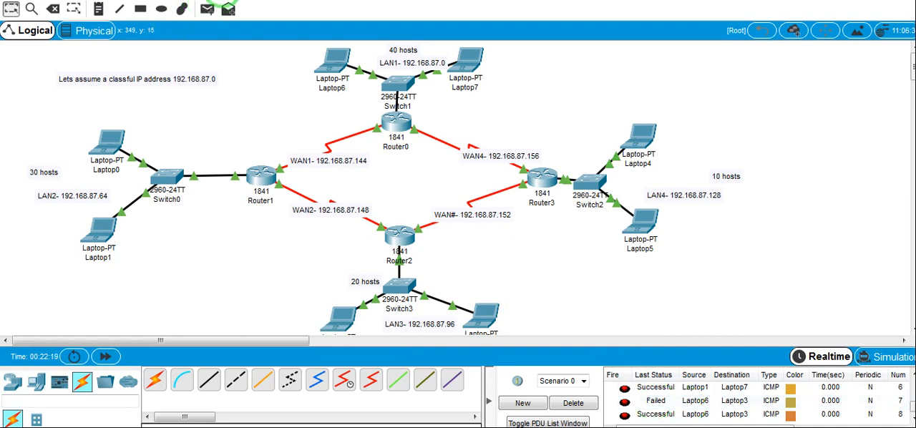
left_click(207, 9)
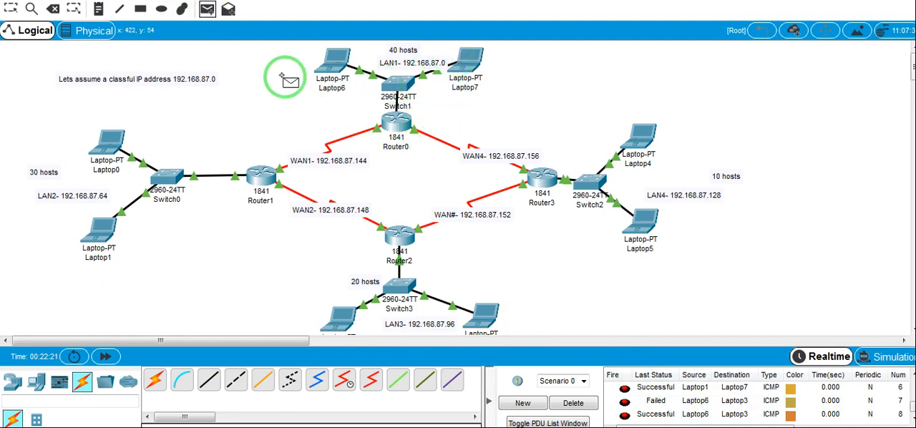
left_click(325, 64)
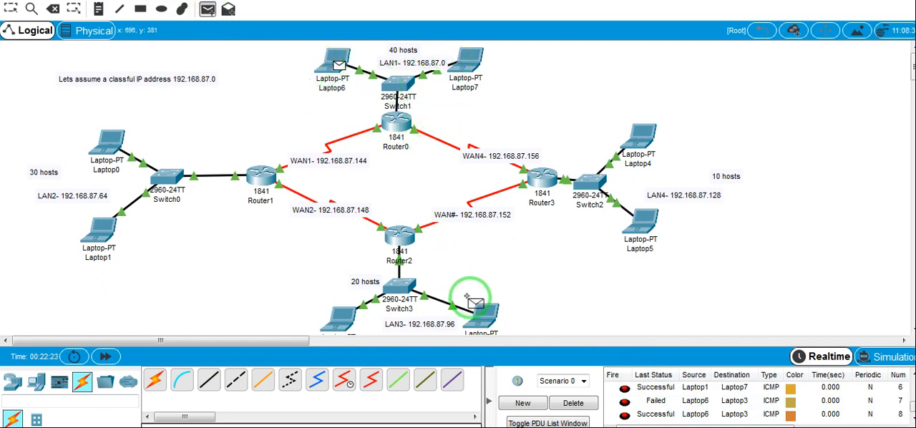
left_click(479, 308)
scroll(716, 416, "down", 1)
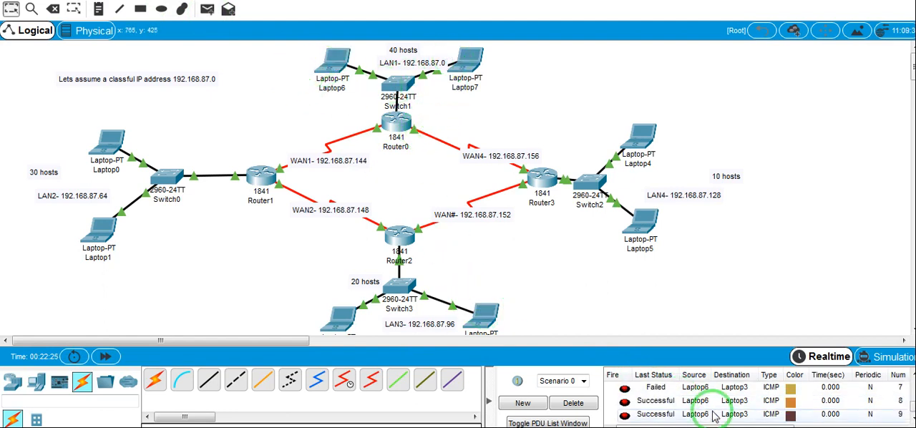
Send two simple PDUs from Laptop7 in LAN1 to Laptop2 in LAN3, checking the first one's delivery status before repeating the test
left_click(207, 9)
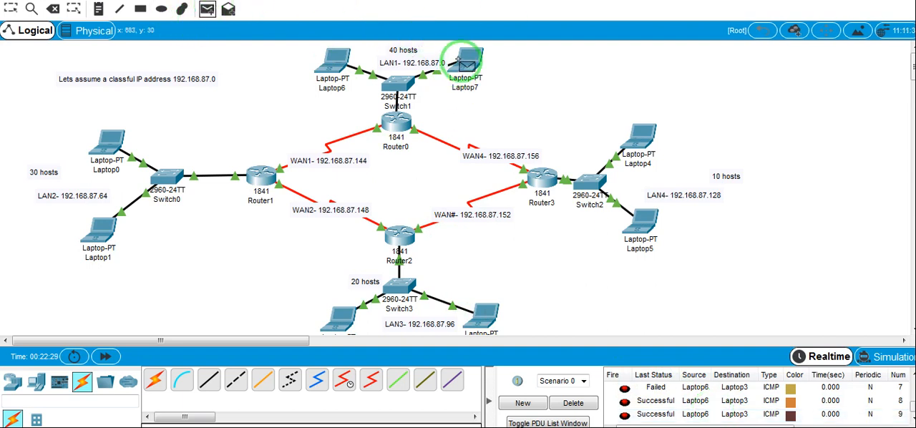
left_click(334, 317)
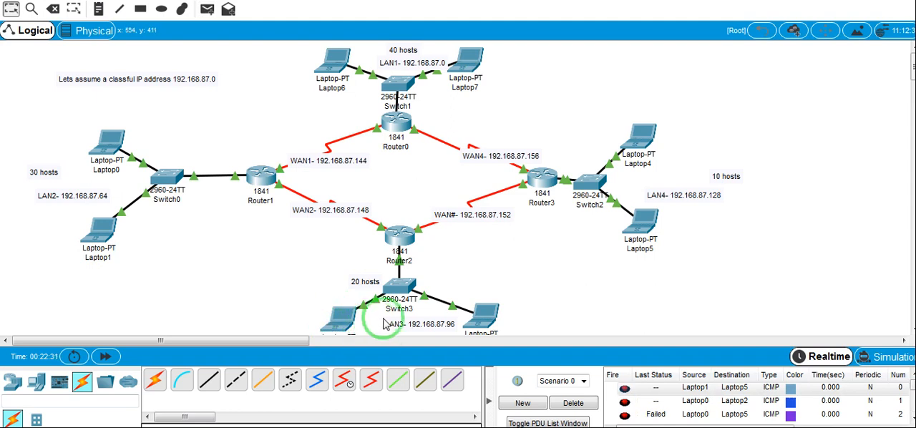
left_click(516, 405)
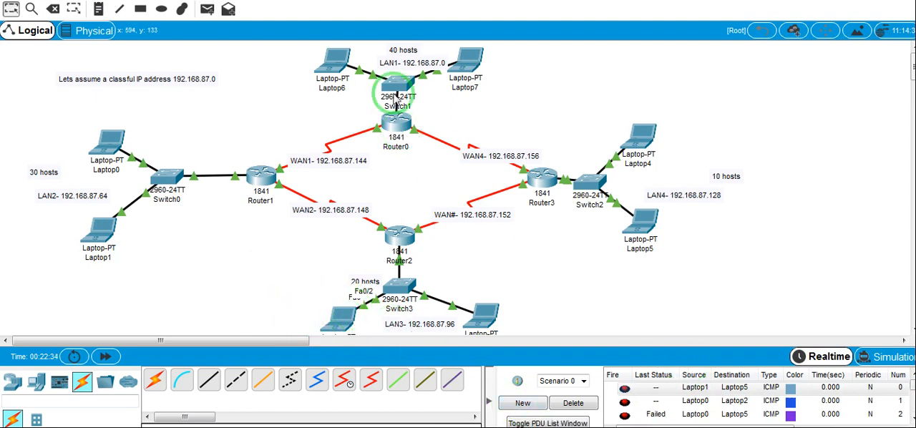
scroll(756, 420, "down", 2)
scroll(759, 421, "down", 2)
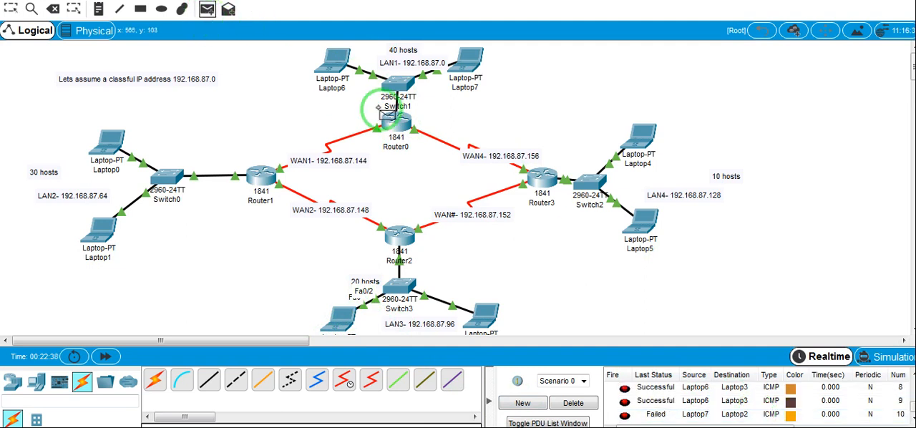
left_click(469, 68)
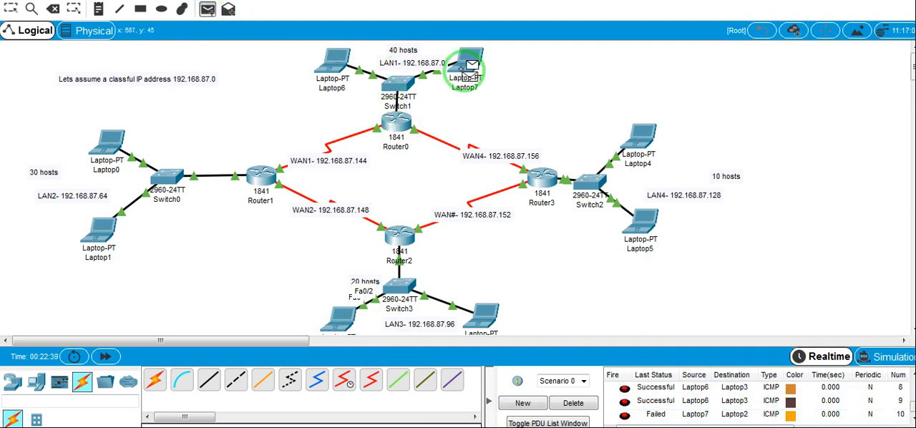
left_click(329, 315)
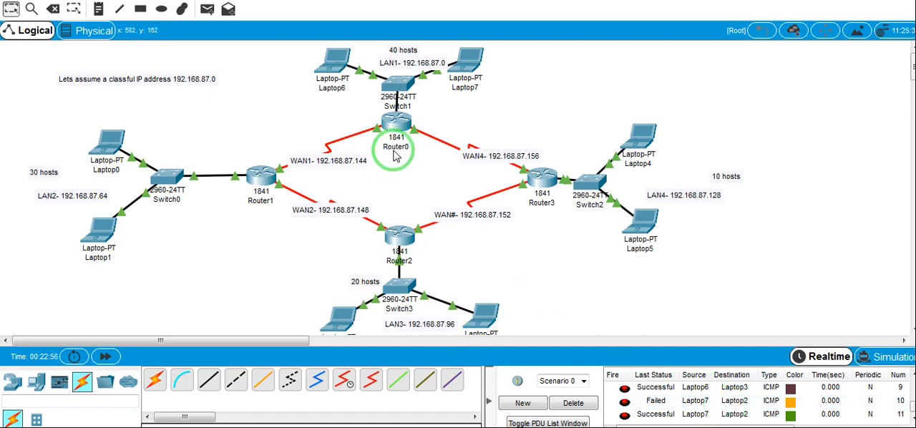
Review the RIP version and network commands entered in Router0's command line, then minimize its window
mouse_move(395, 158)
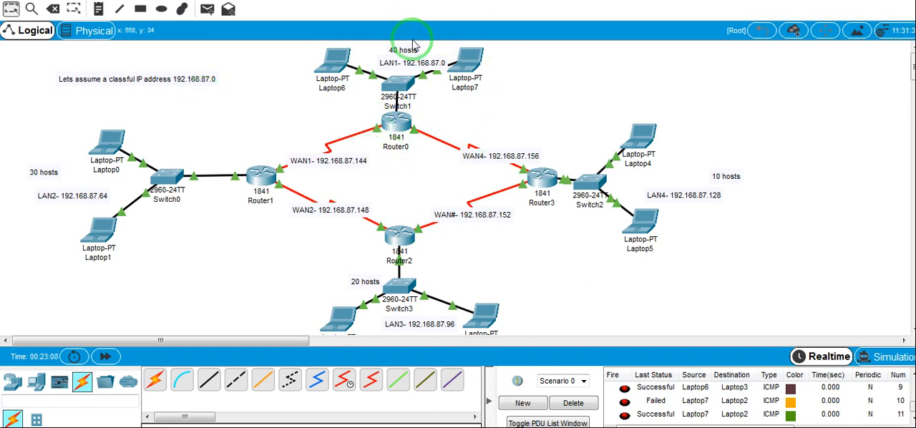
left_click(401, 127)
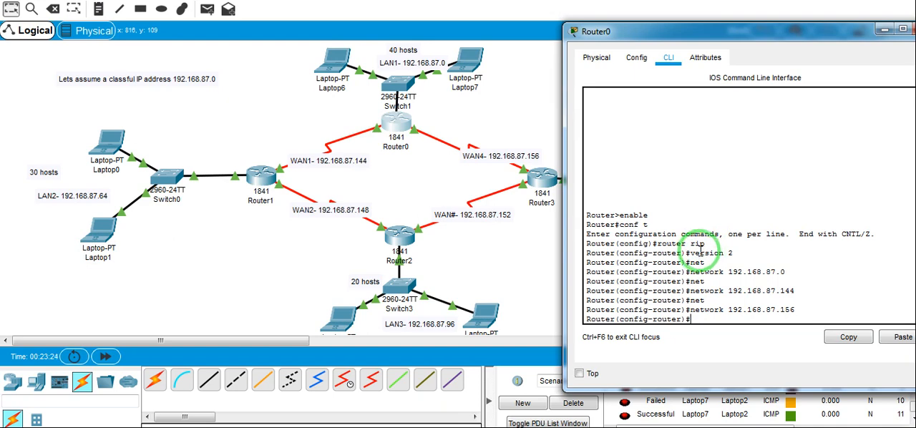
left_click_drag(711, 243, 663, 244)
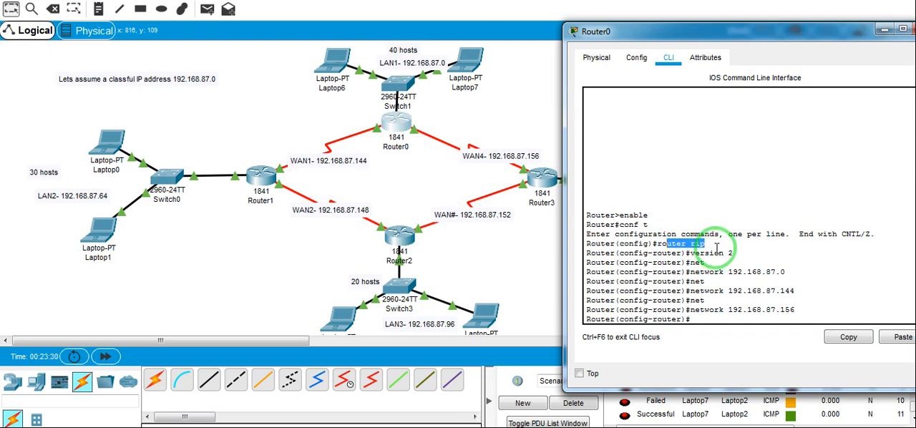
left_click(717, 249)
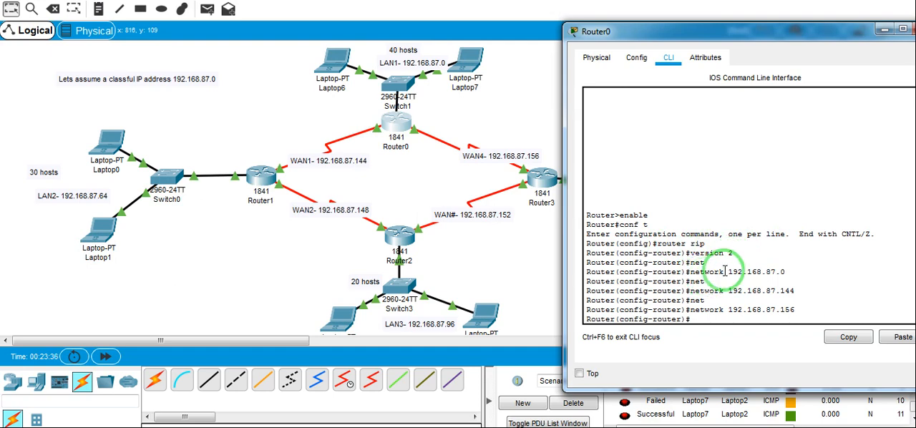
left_click(725, 271)
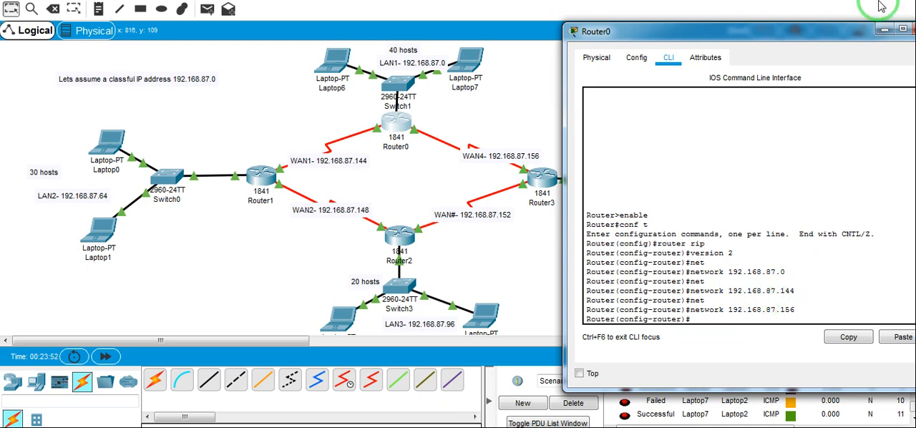
left_click(886, 35)
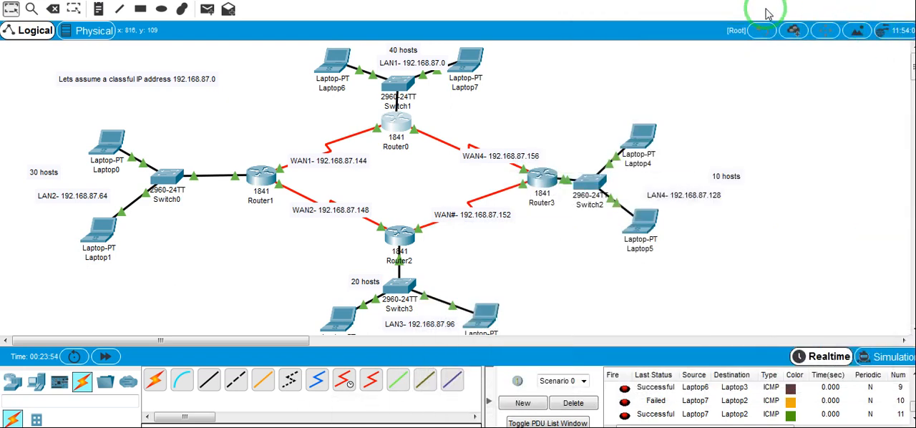